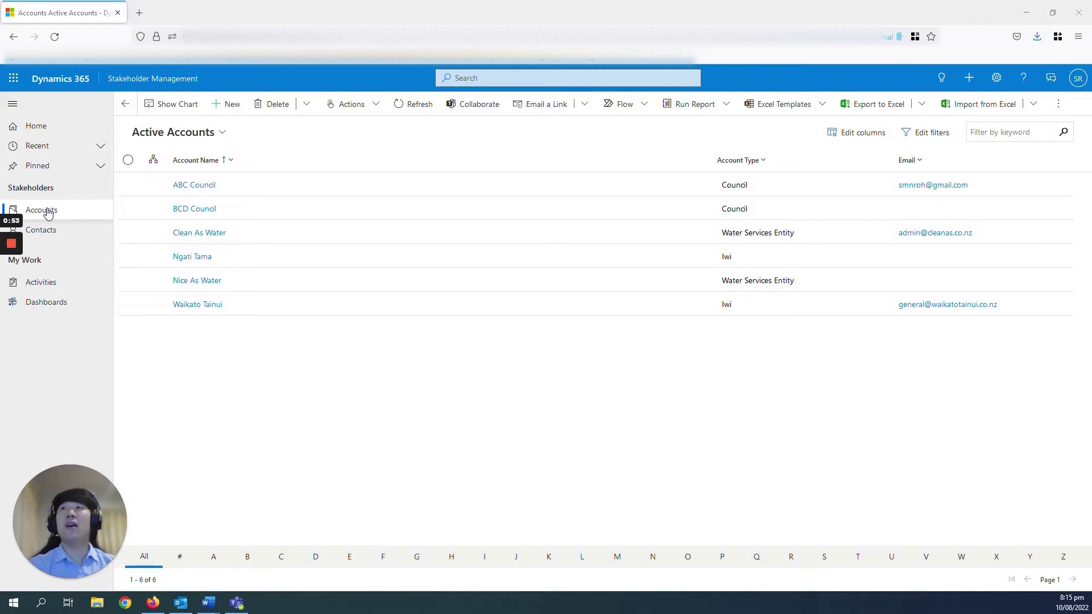
Create the account DEC Council, type Council, with its phone number and e-mail, and save it
left_click(234, 106)
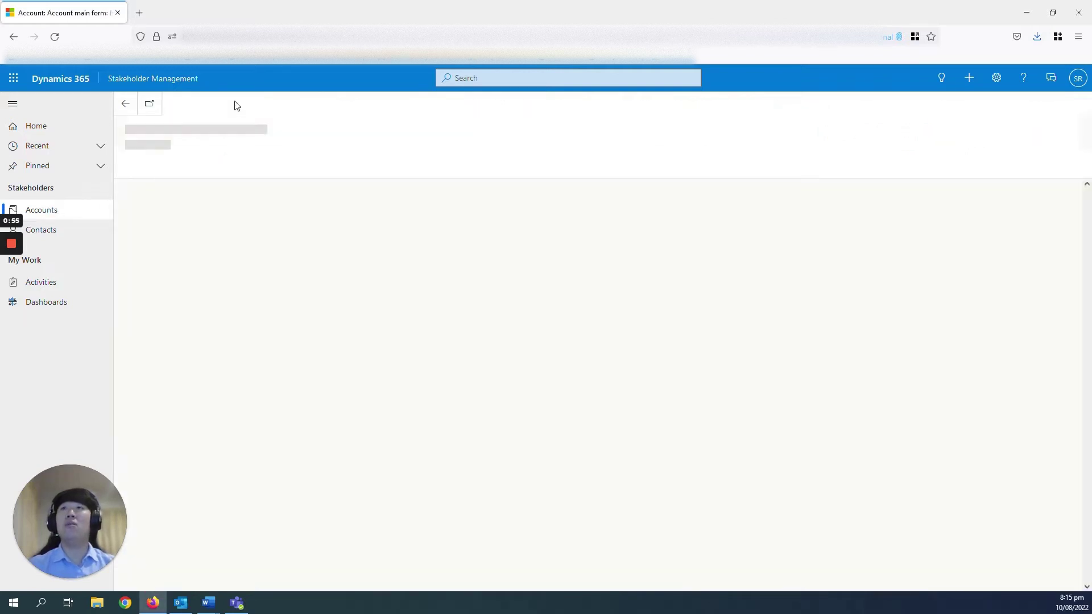
left_click(250, 235)
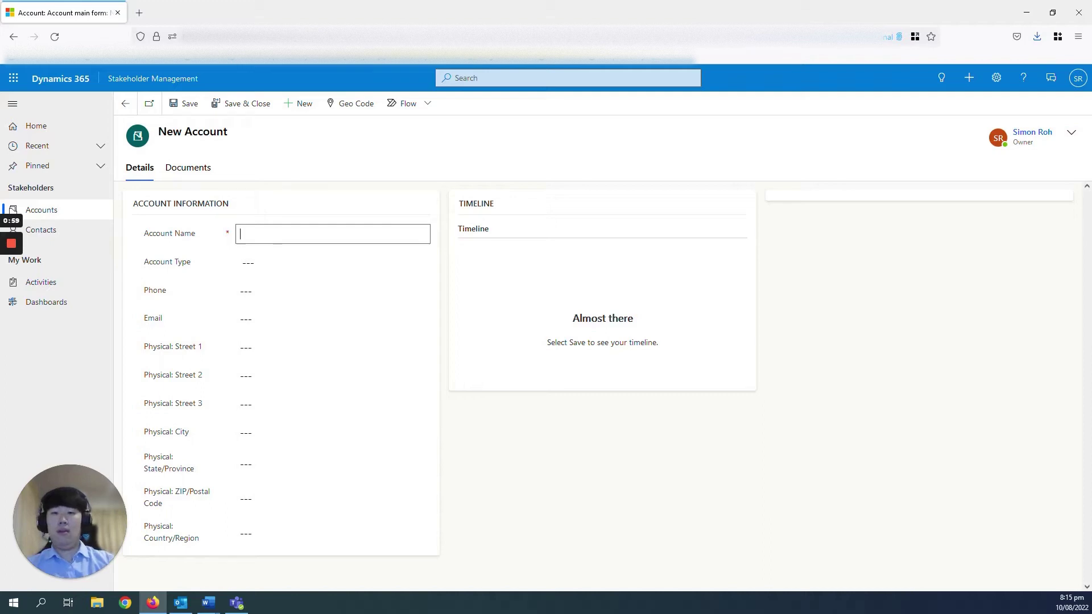
type("DEC C")
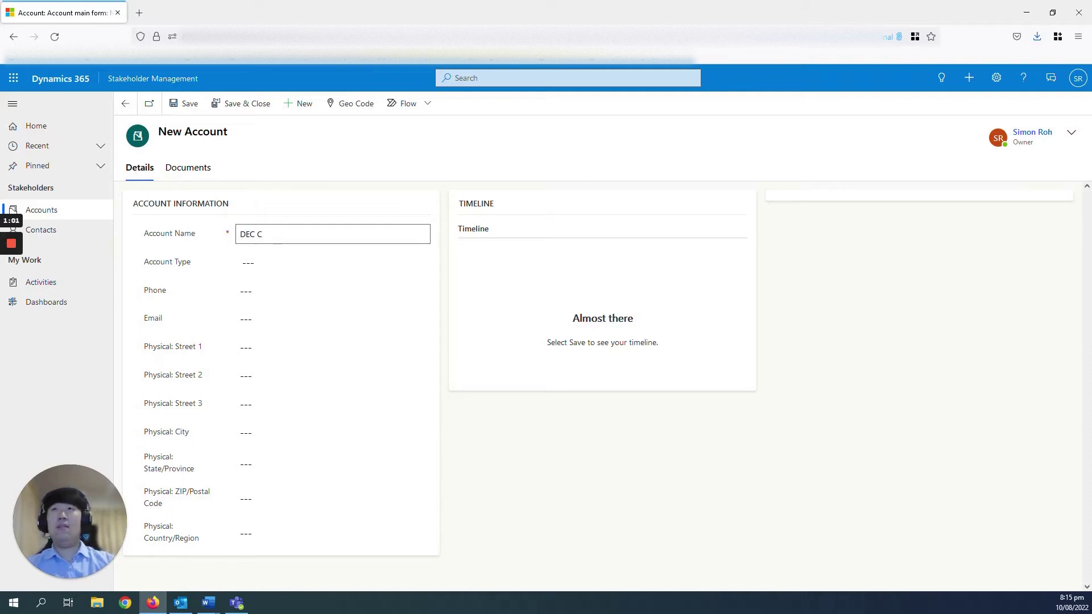
type("ouncil")
key("Tab")
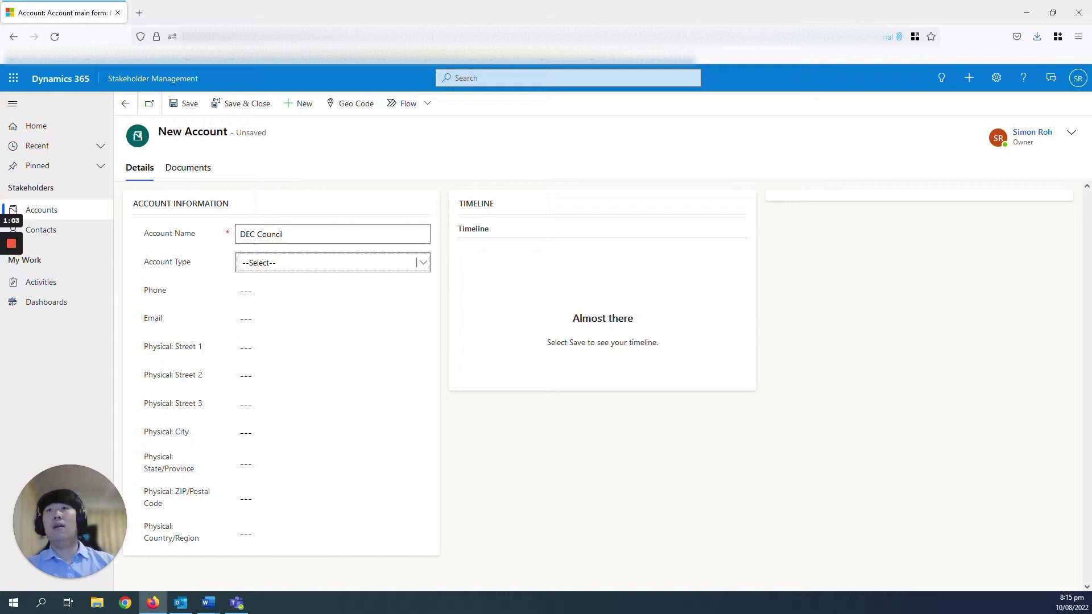
left_click(307, 266)
key("Down")
key("Tab")
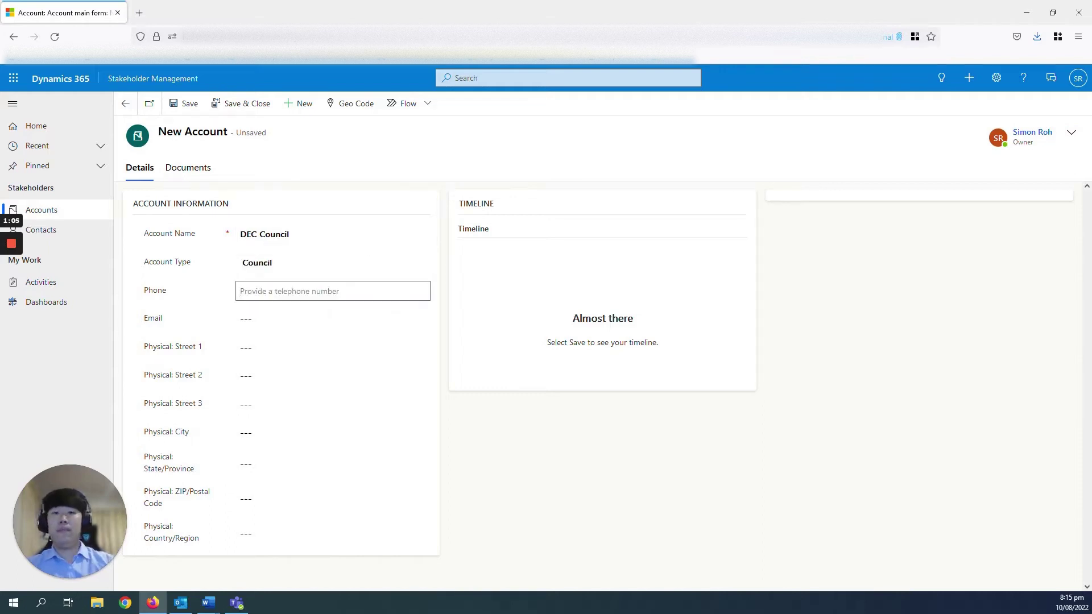
type("18812394")
key("Tab")
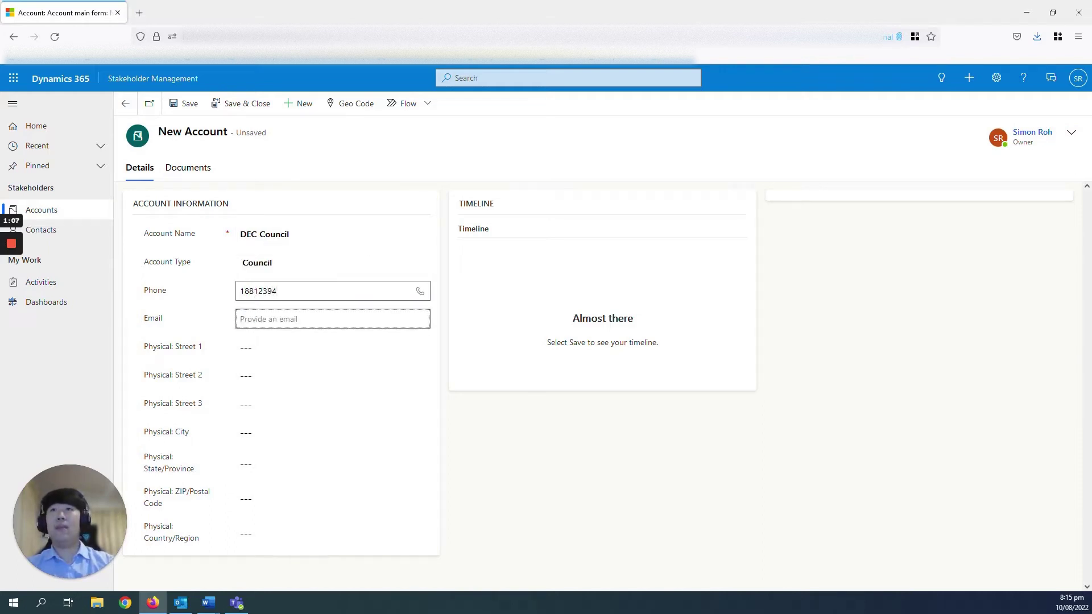
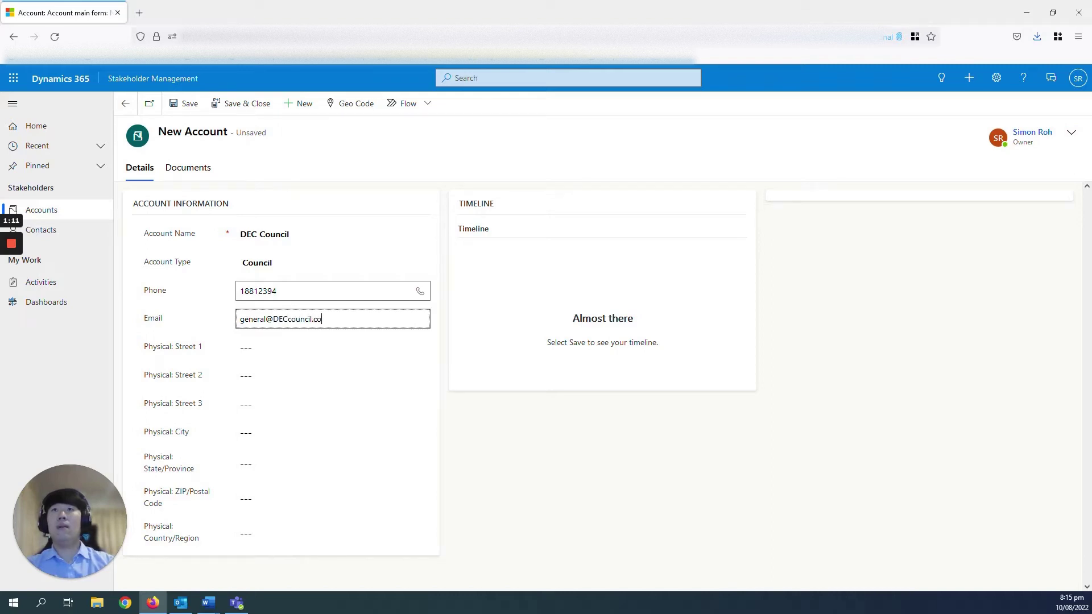
left_click(260, 105)
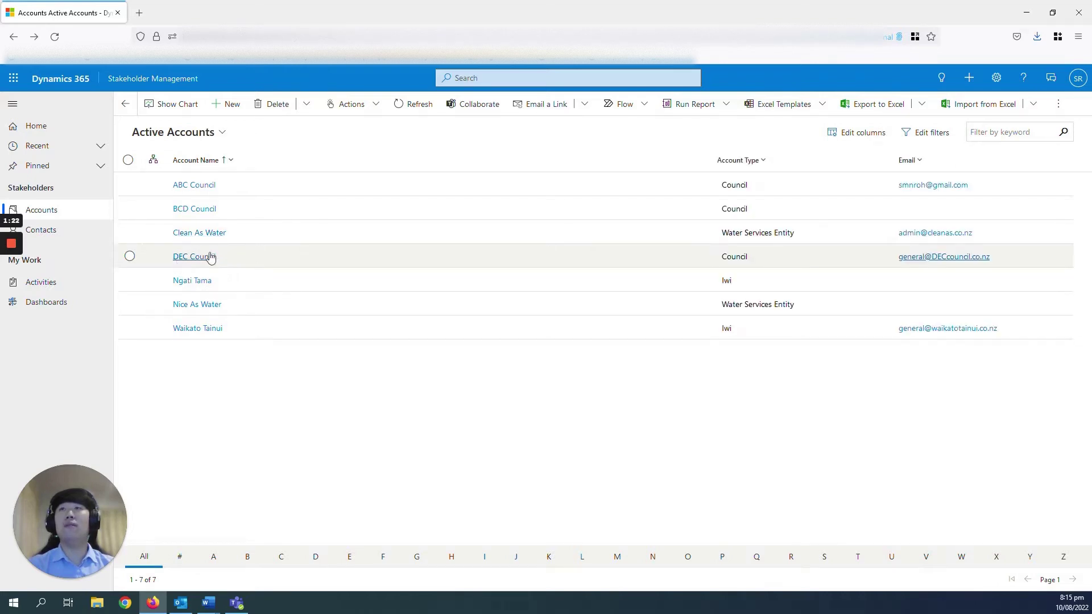
Open ABC Council and expand its overdue timeline appointment to read the Teams meeting details
left_click(212, 185)
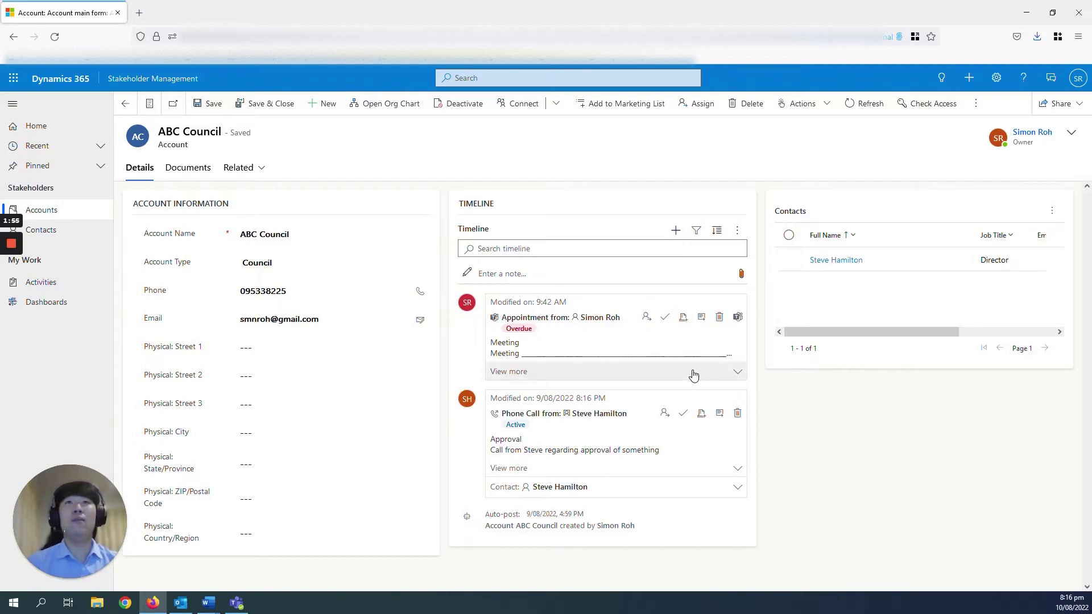
left_click(730, 373)
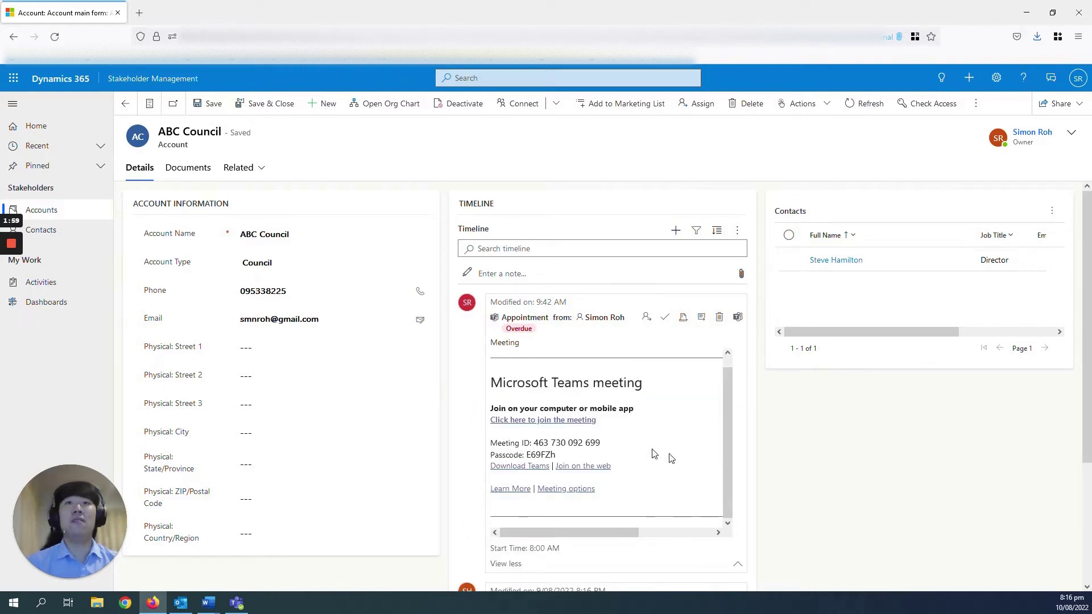
scroll(616, 555, "down", 1)
scroll(615, 554, "down", 1)
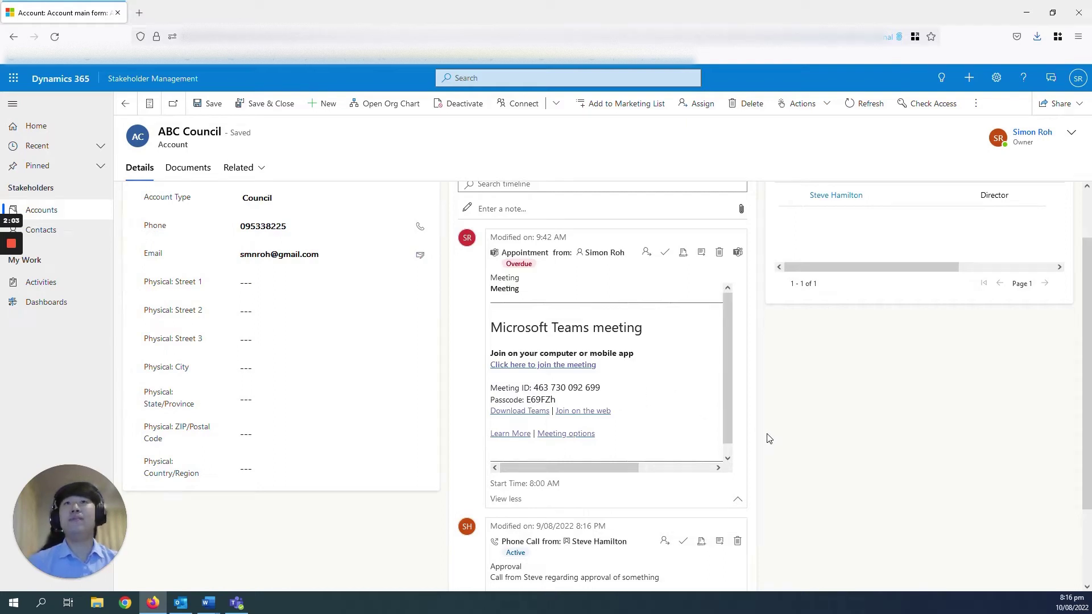
scroll(768, 438, "down", 2)
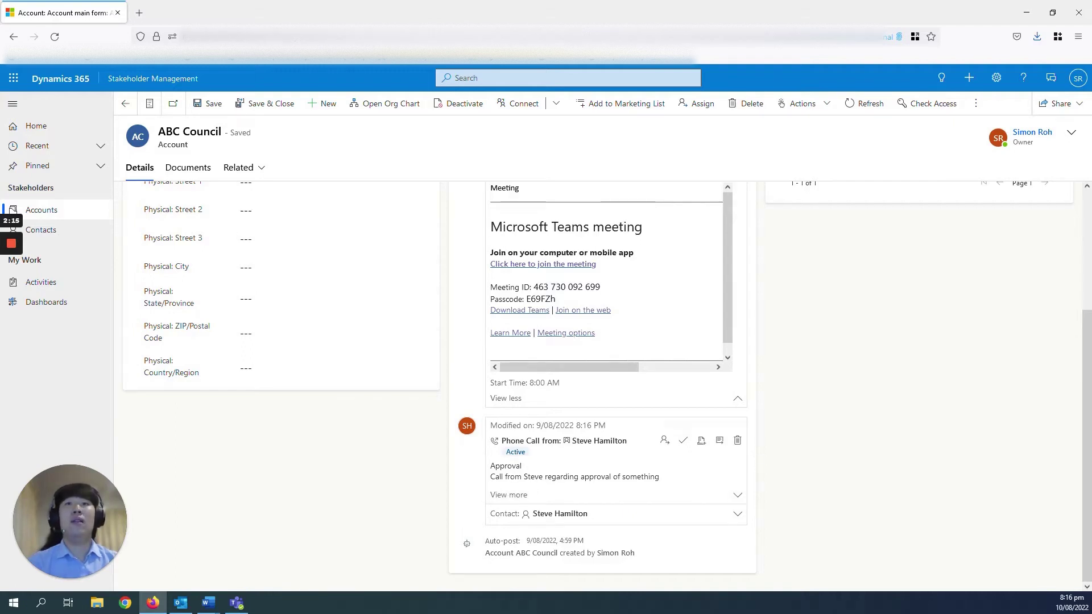
scroll(642, 496, "up", 3)
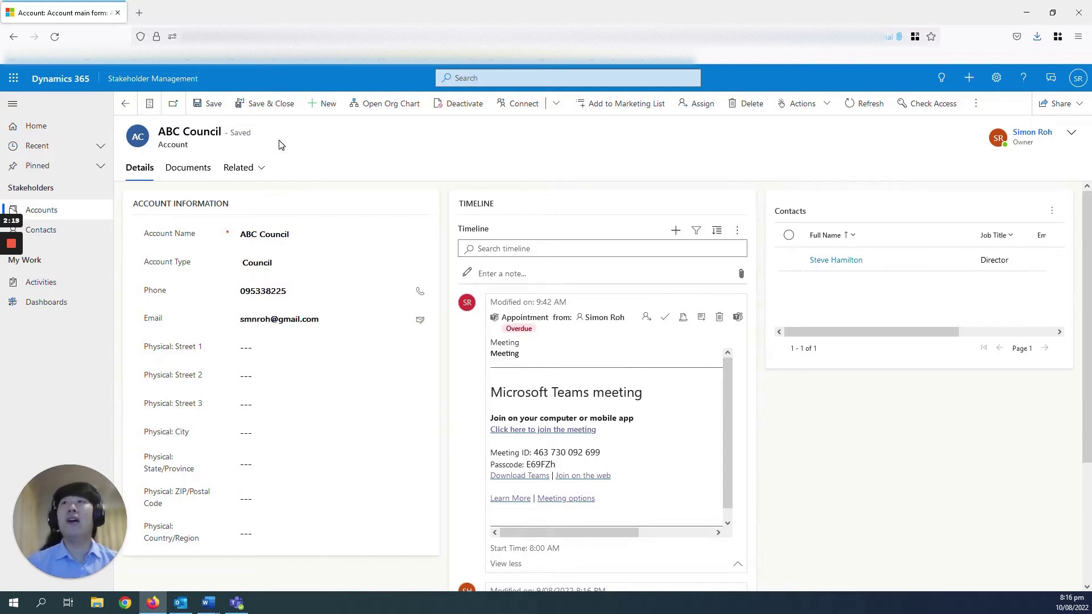
left_click(138, 135)
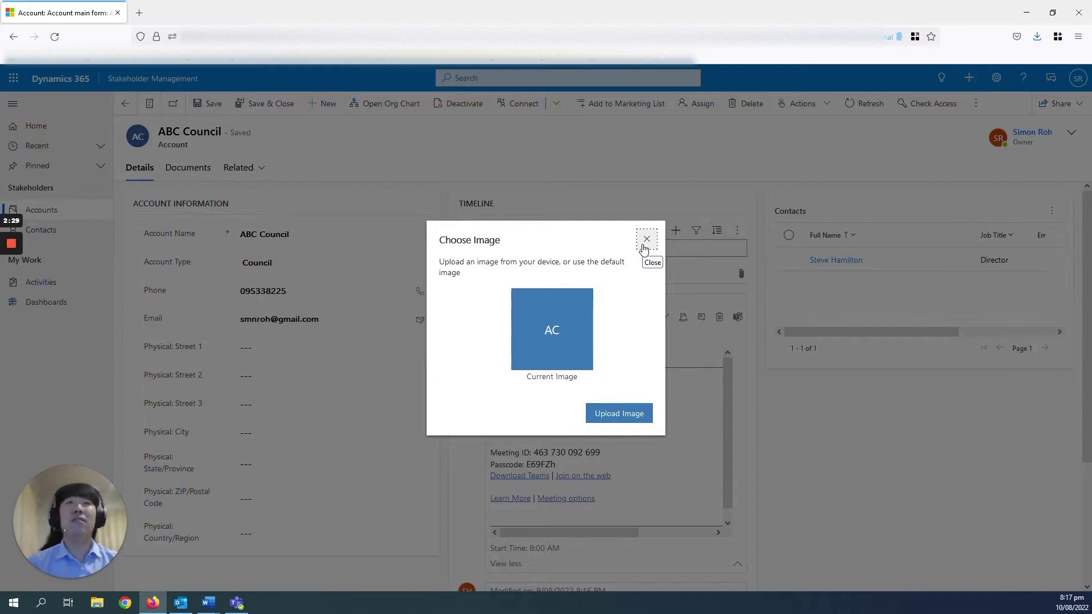
left_click(646, 239)
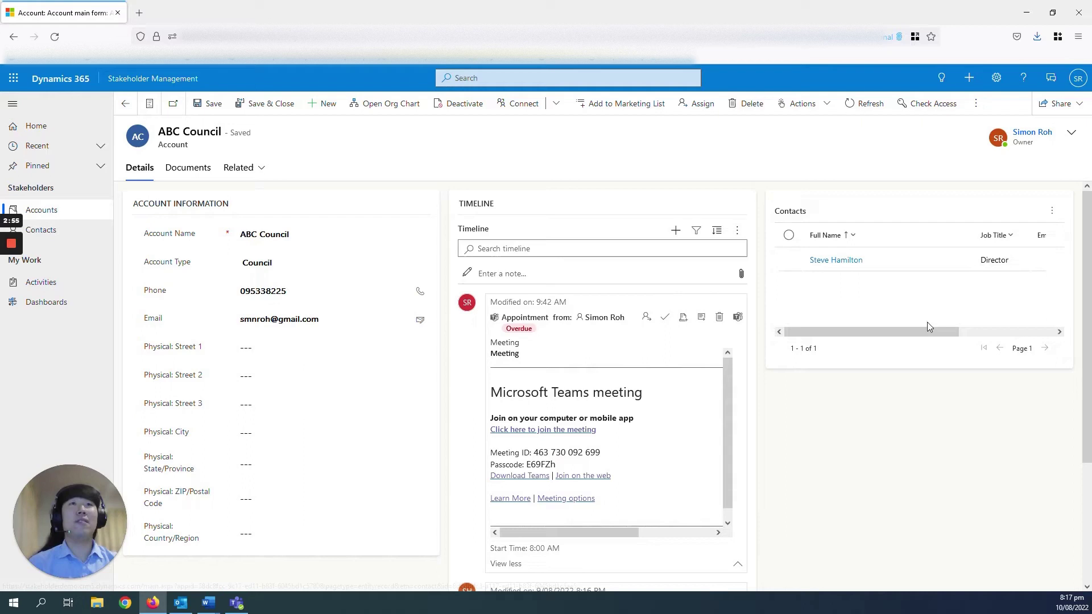
left_click_drag(914, 334, 818, 335)
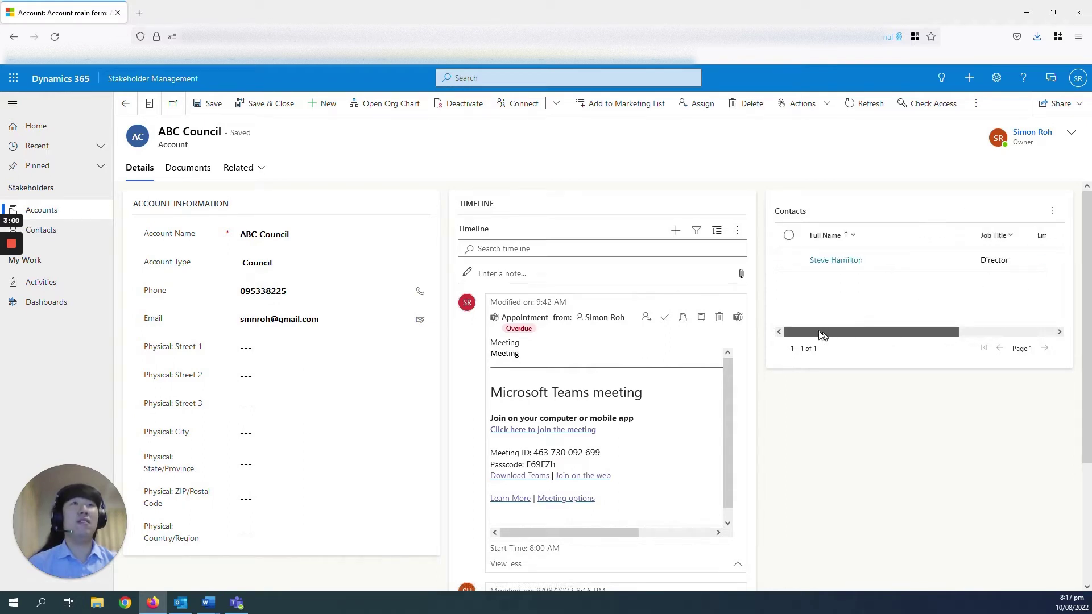
left_click(820, 264)
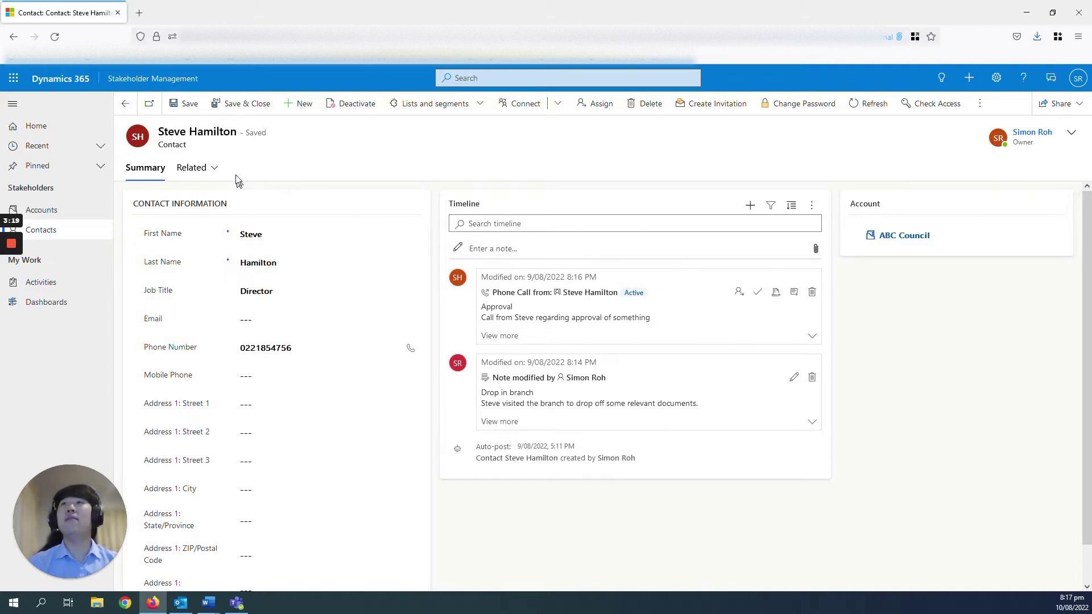
left_click(126, 108)
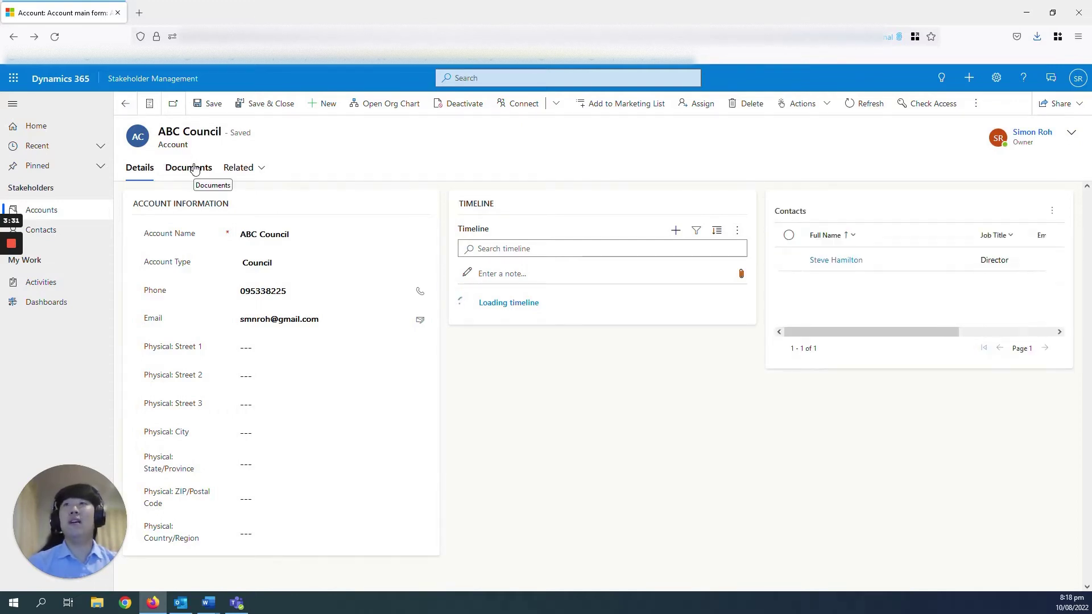
Upload channels4_profile.jpg to ABC Council's Documents, then open the overflow menu
left_click(195, 169)
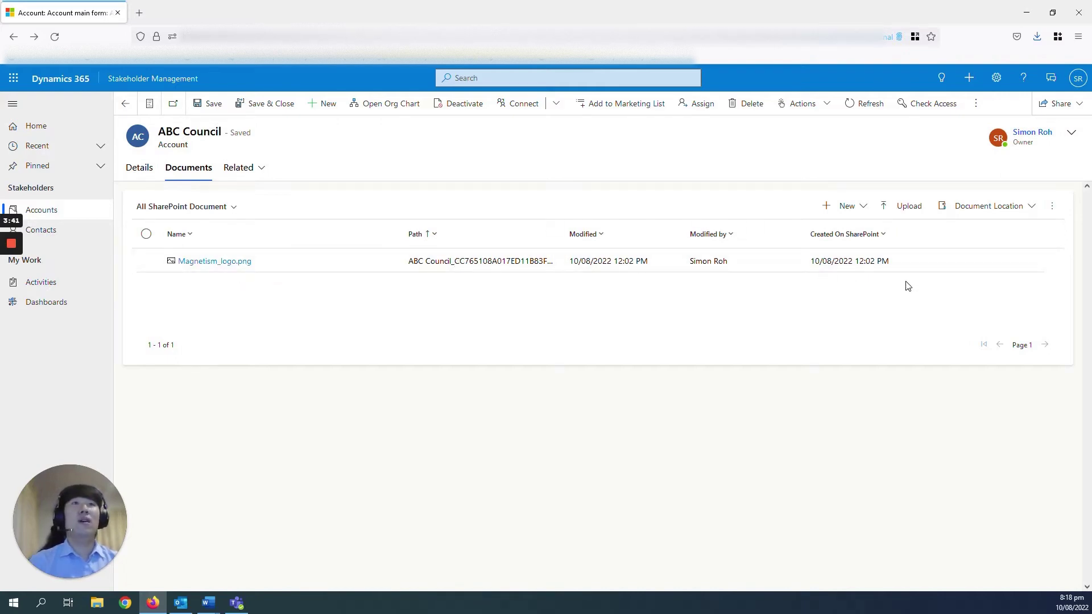
left_click(905, 213)
left_click(505, 279)
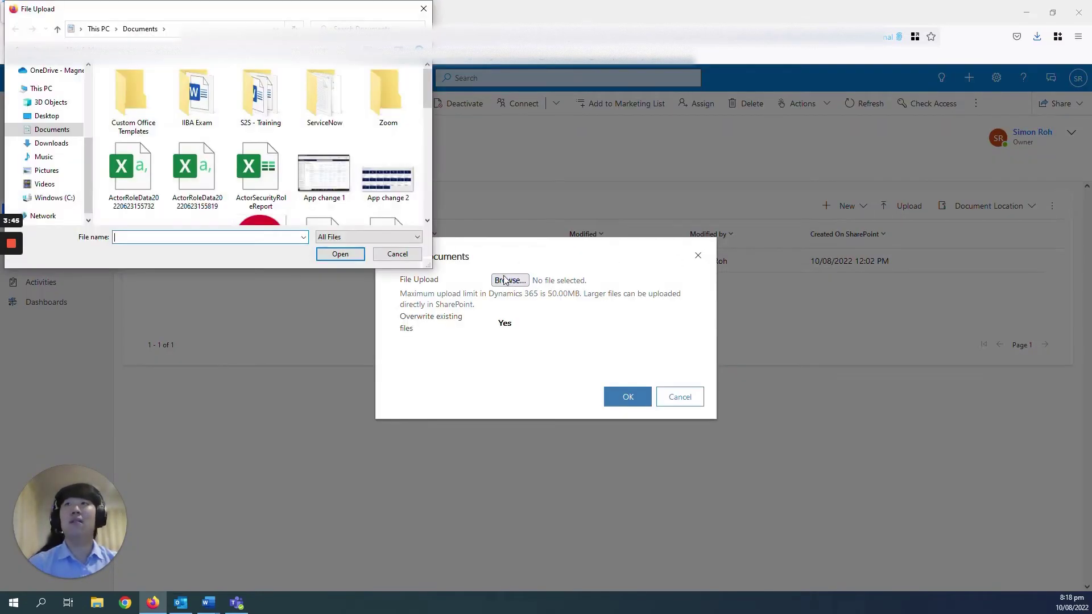
scroll(355, 197, "down", 1)
left_click(277, 194)
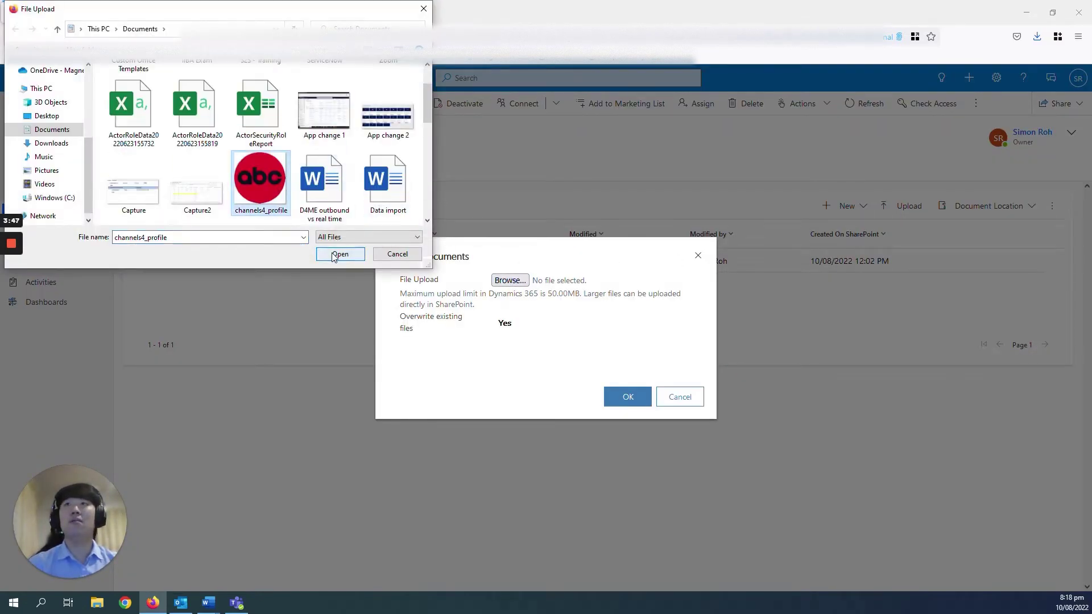
left_click(339, 254)
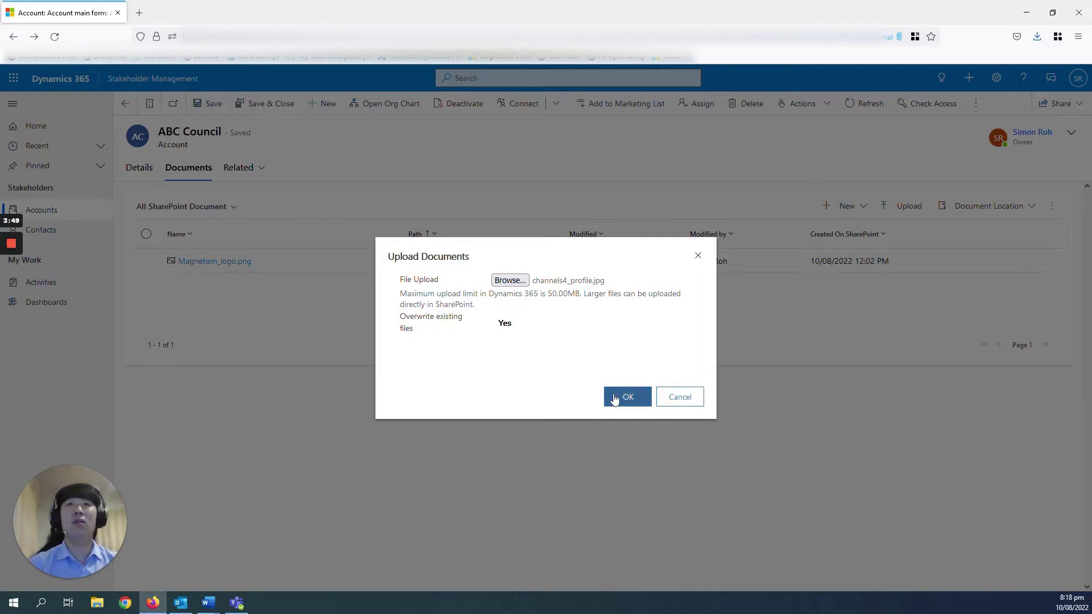
left_click(614, 398)
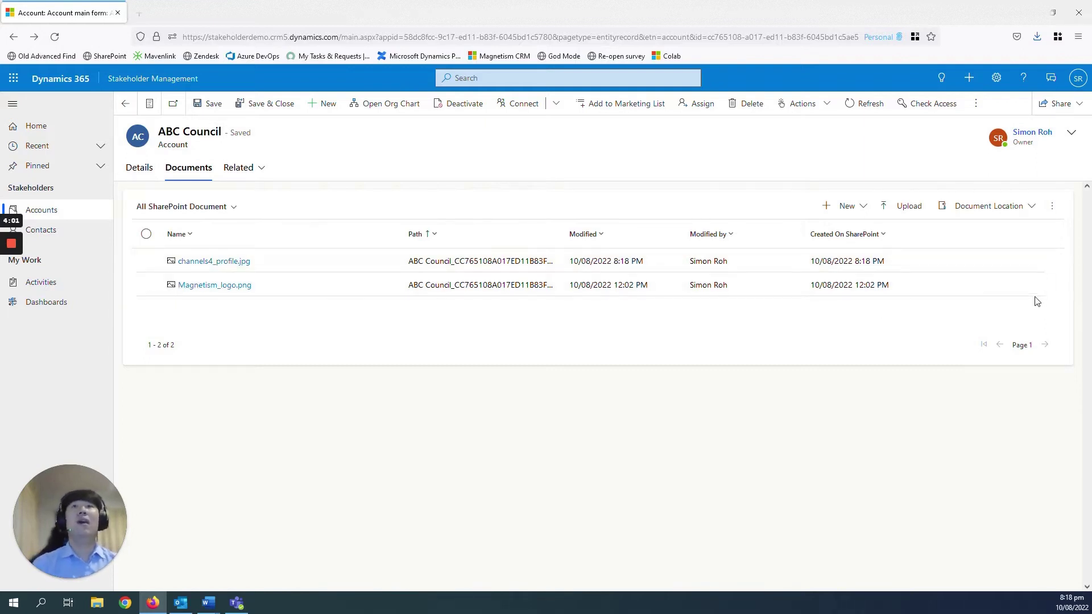
left_click(1051, 207)
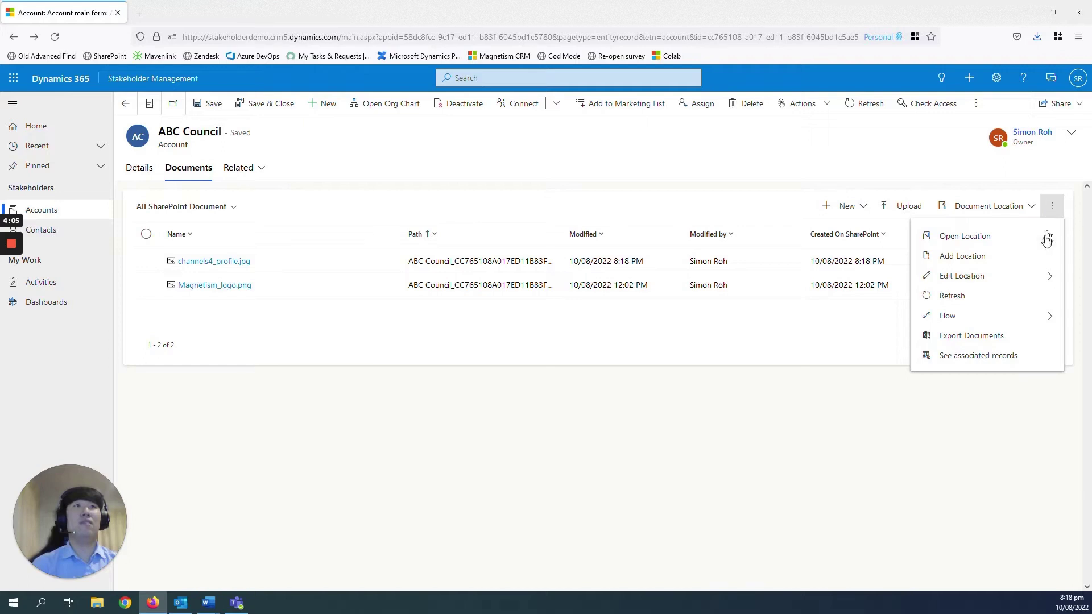
Open the account's SharePoint folder and compare its two images with the Dynamics 365 Documents list
left_click(1045, 239)
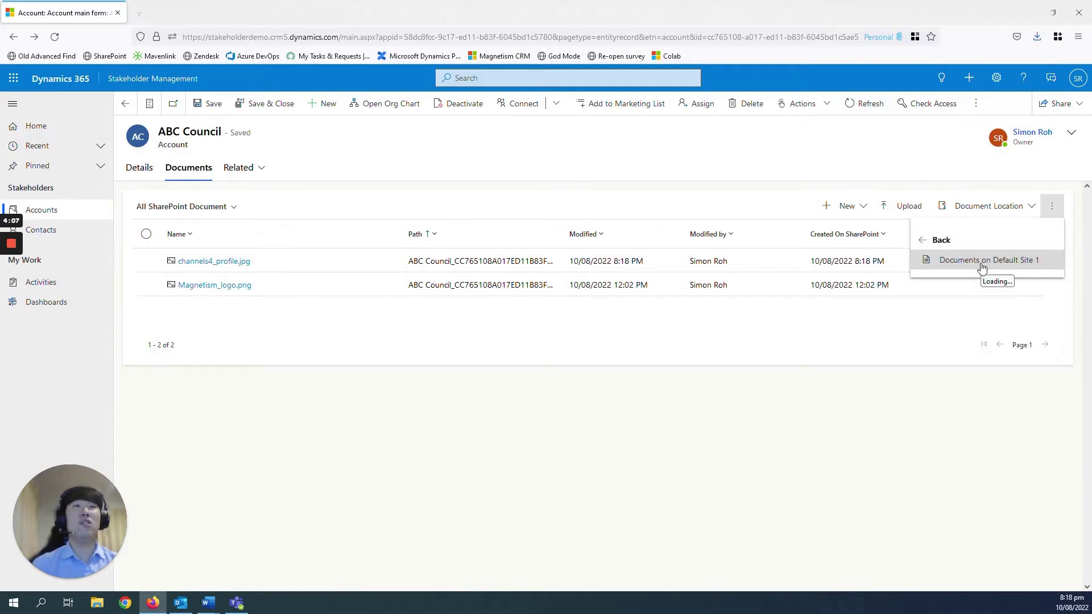
left_click(980, 265)
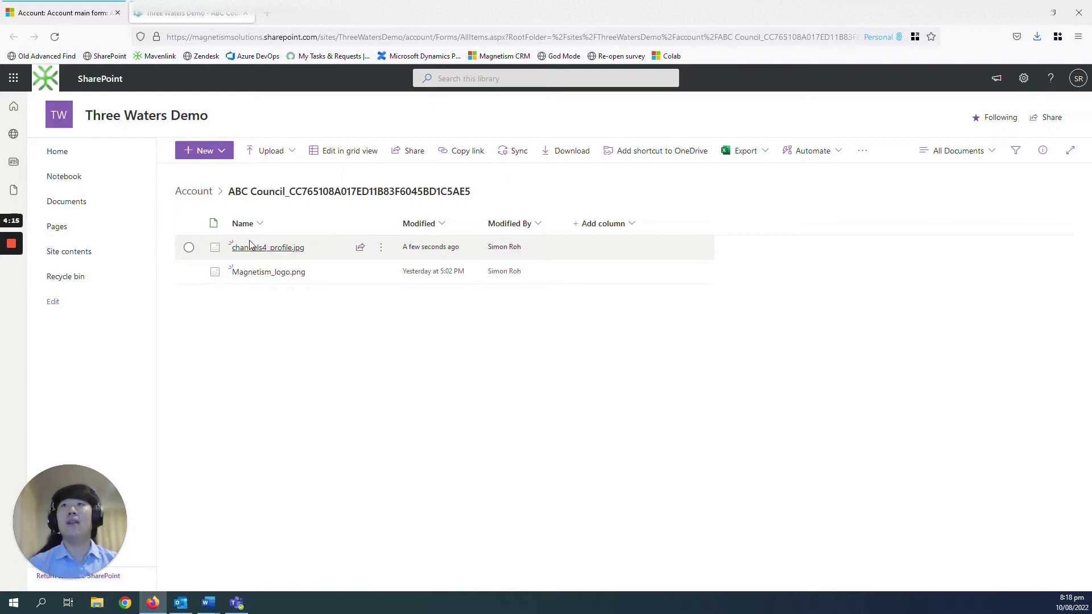
left_click(79, 17)
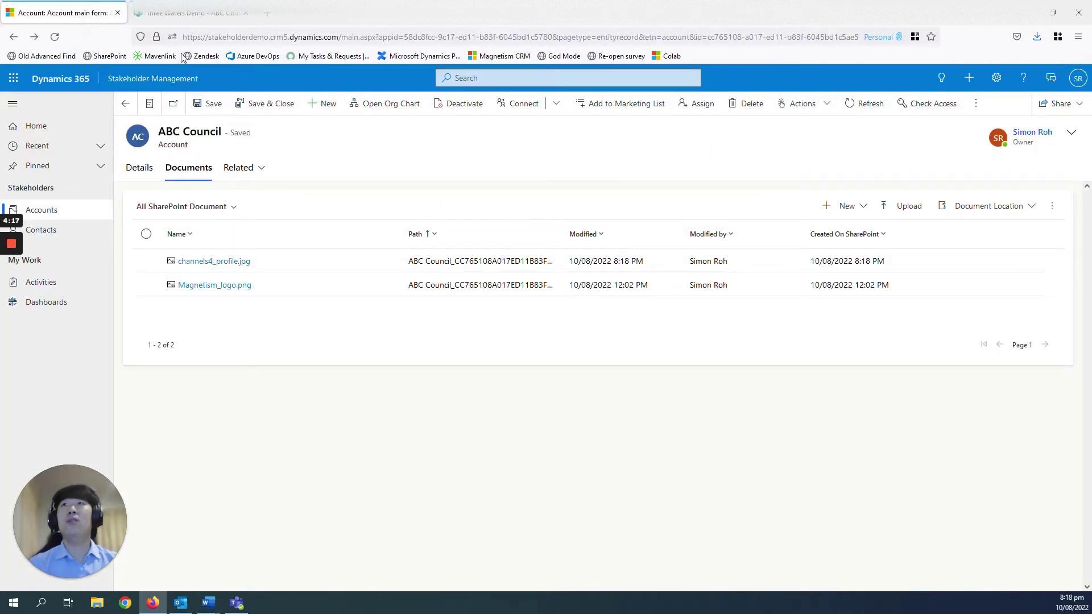
left_click(220, 12)
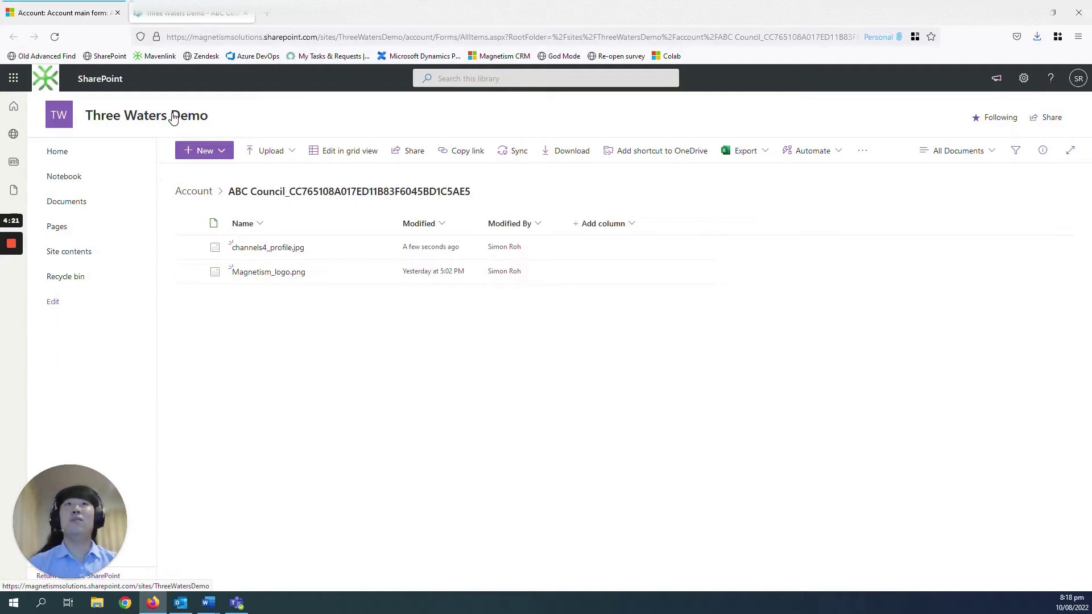
left_click(80, 13)
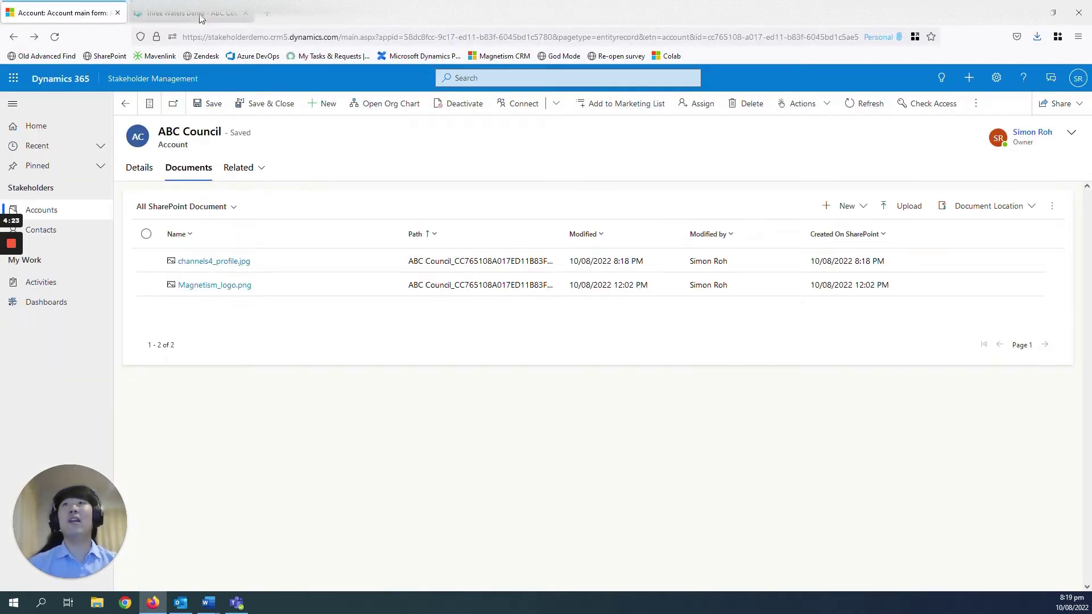
left_click(200, 15)
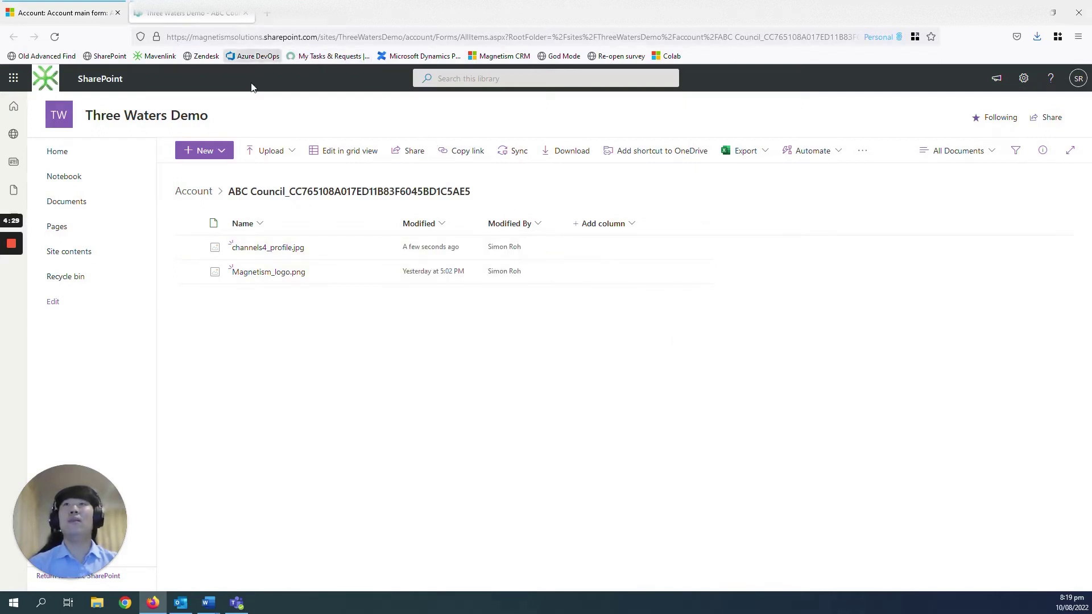
key("ctrl+Tab")
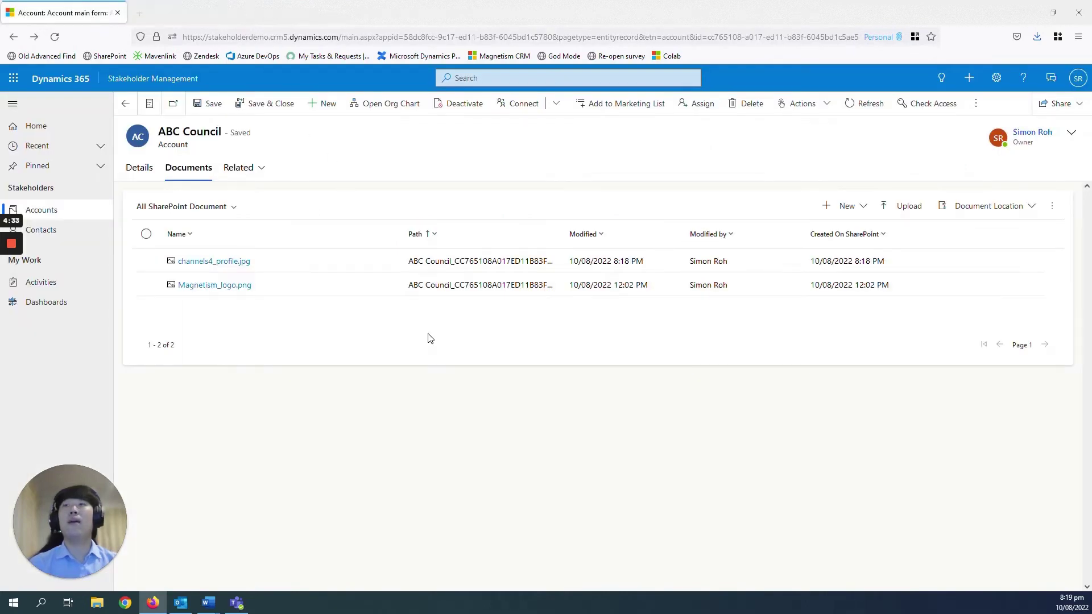
Start a phone call from the Phone number on ABC Council's Details tab, dismissing the calling-app prompt
left_click(144, 173)
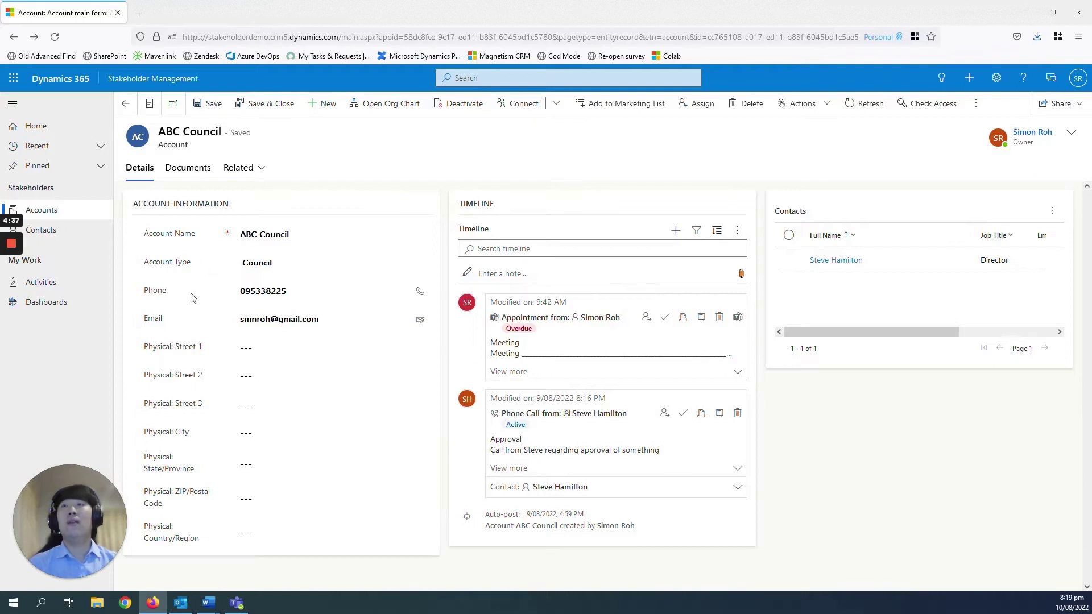
left_click(273, 319)
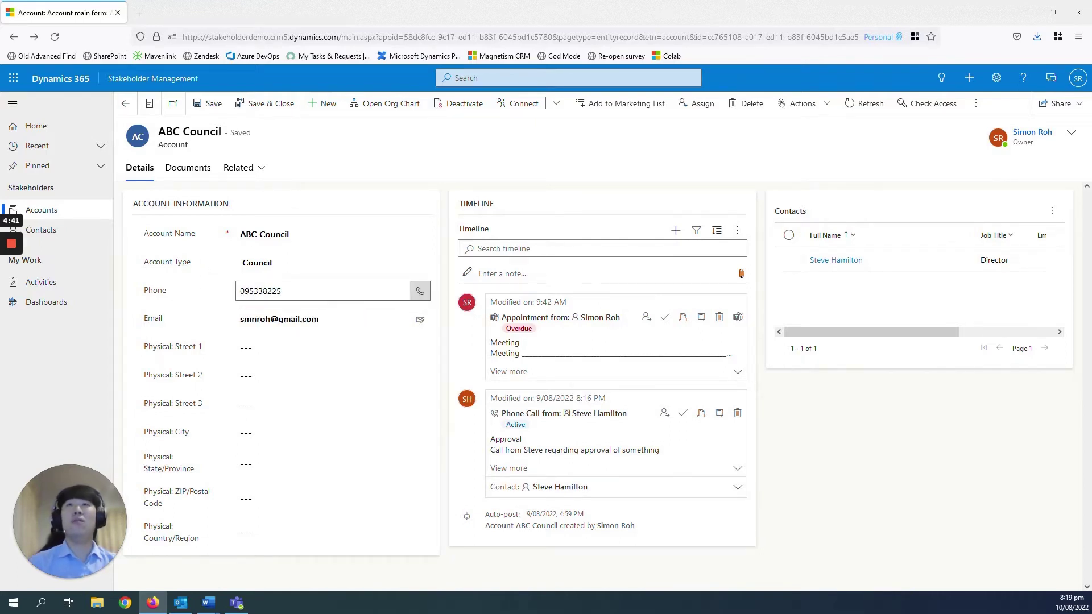
left_click(420, 292)
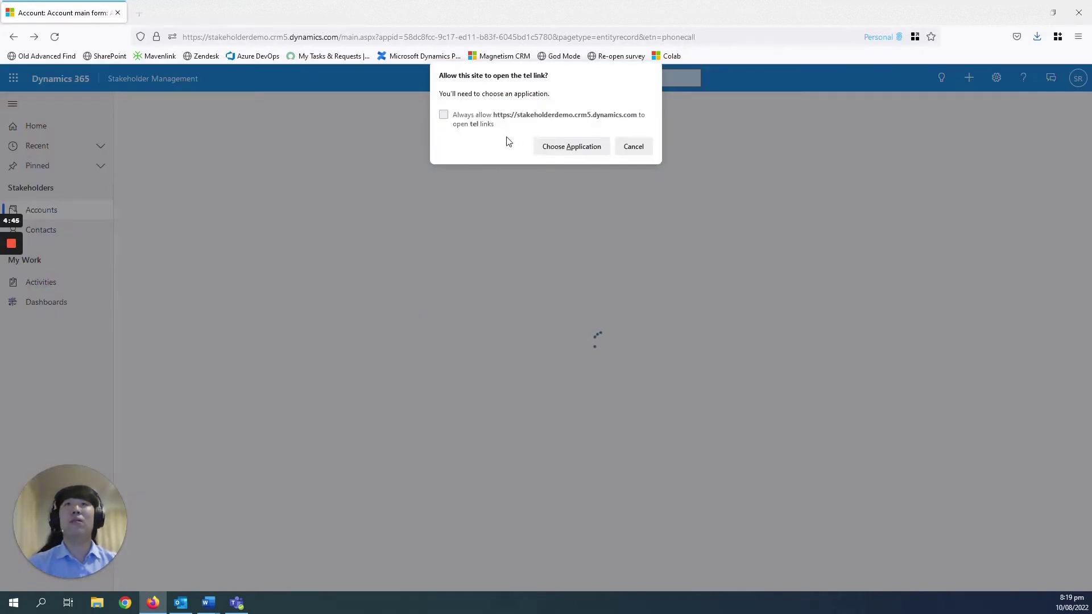
left_click(634, 147)
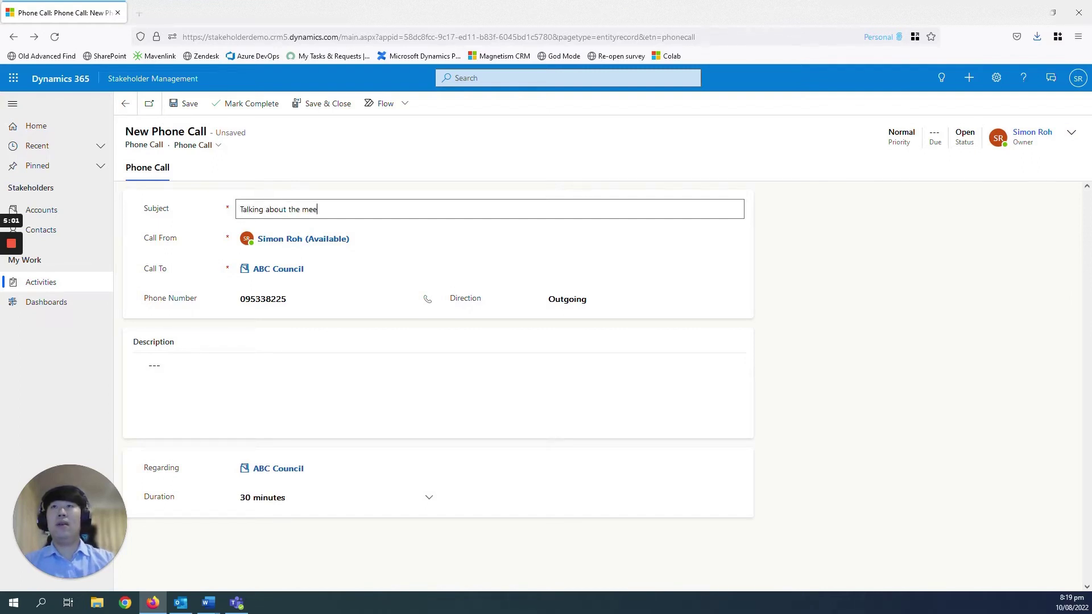
Add call notes about tomorrow's meeting to the description, save the phone call, and go back
left_click(149, 365)
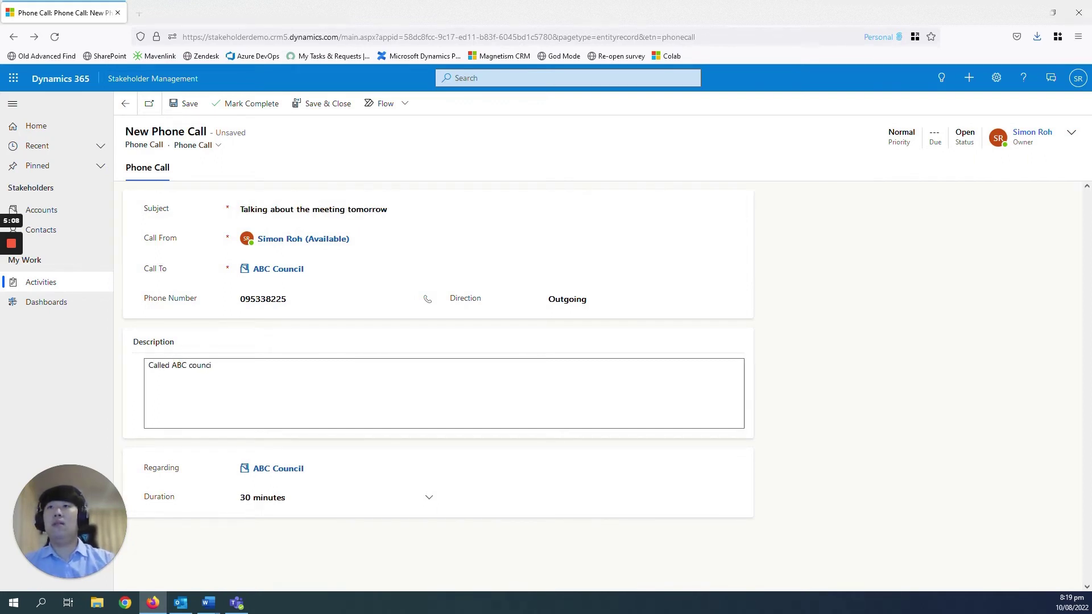
type("Called ABC council and talked to Steve to talk about t")
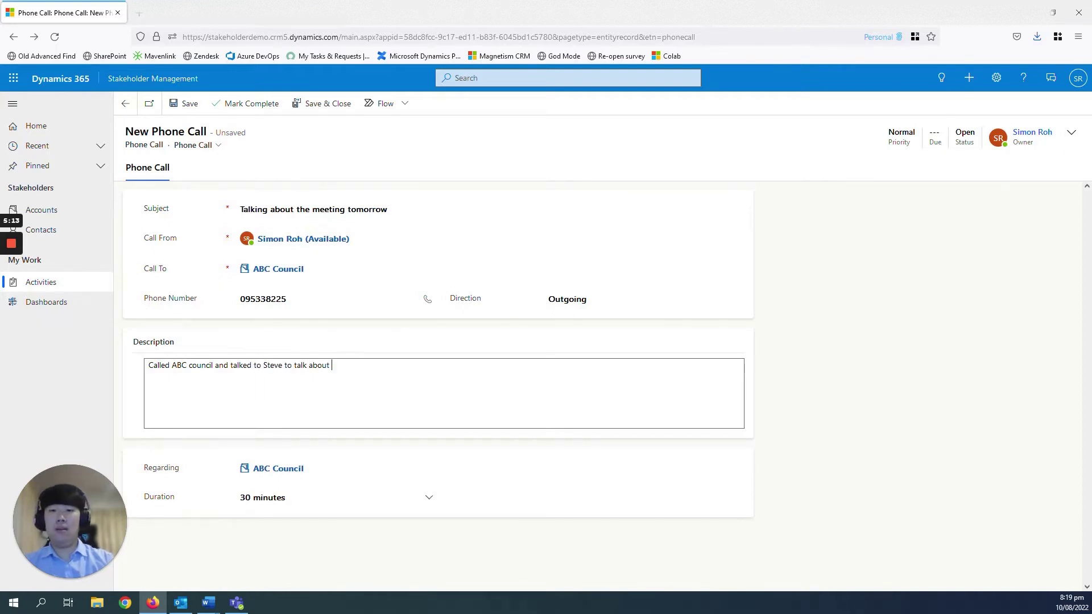
type("omorrow's meeting")
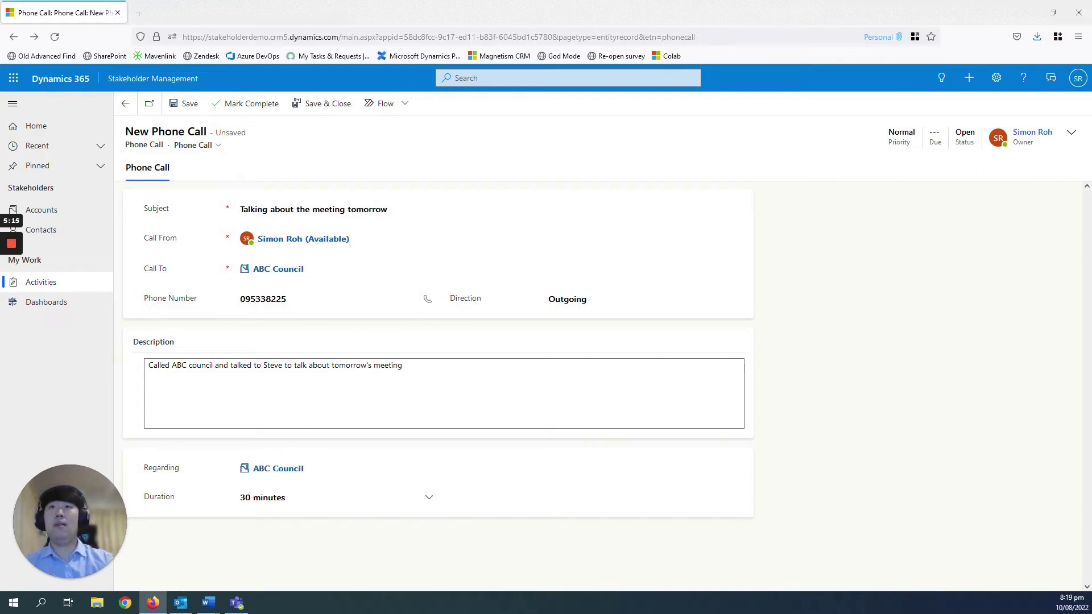
left_click(814, 385)
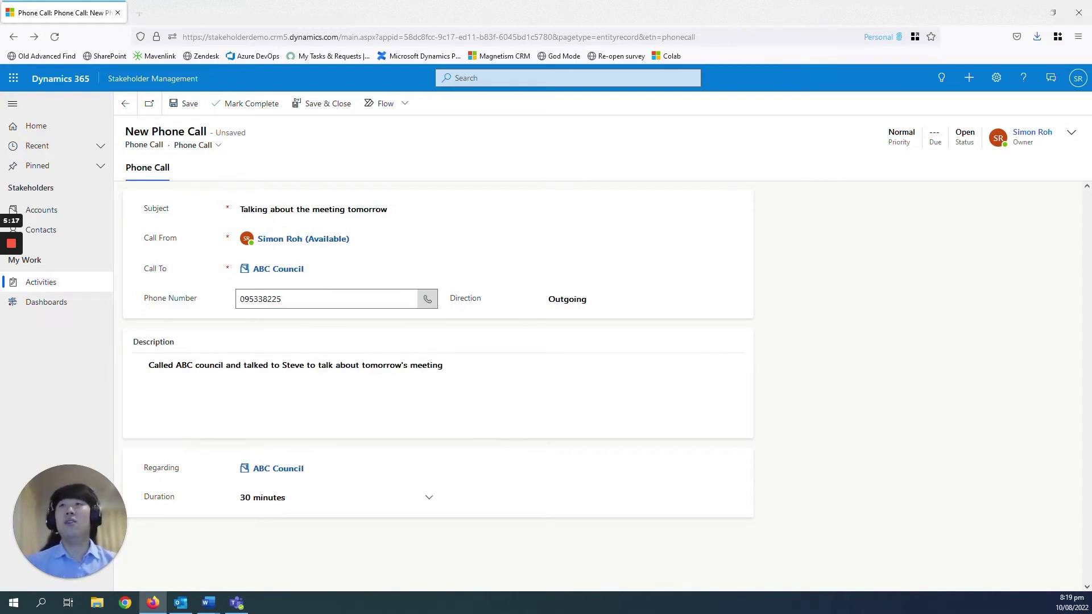
left_click(183, 105)
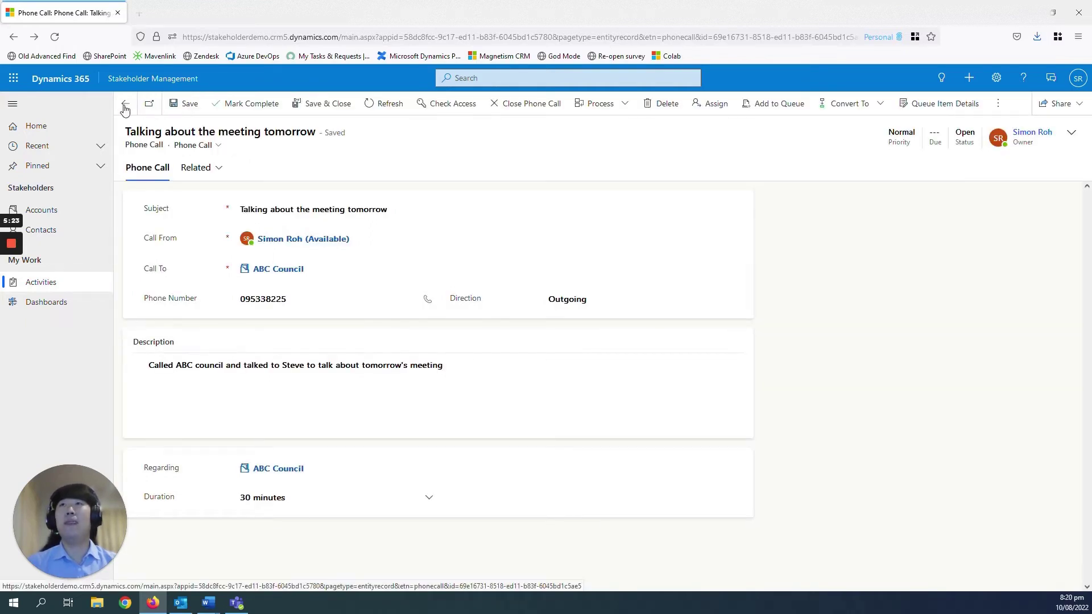
left_click(125, 106)
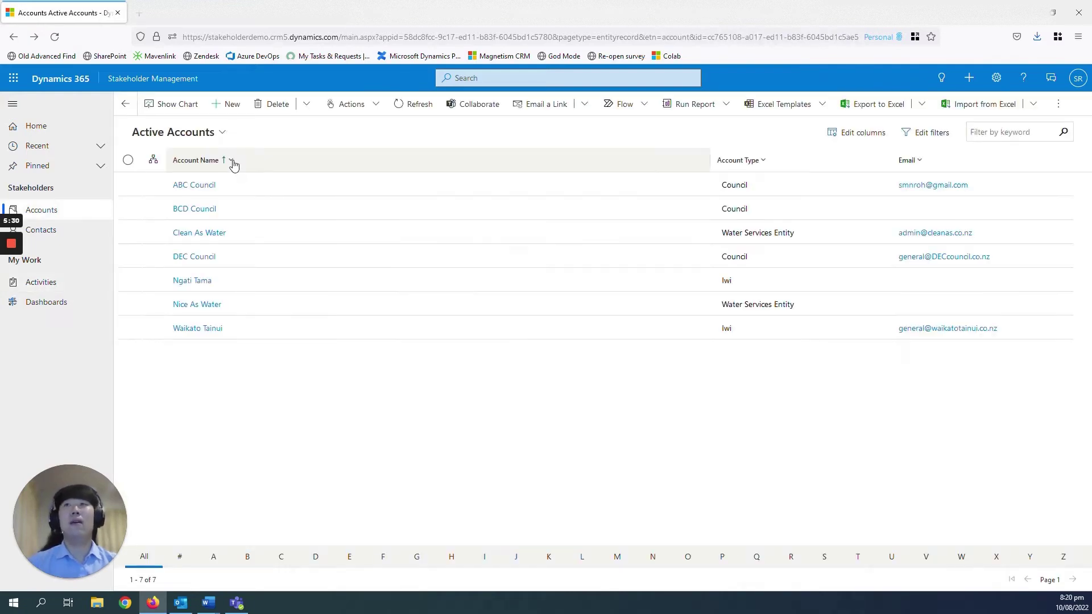
left_click(207, 185)
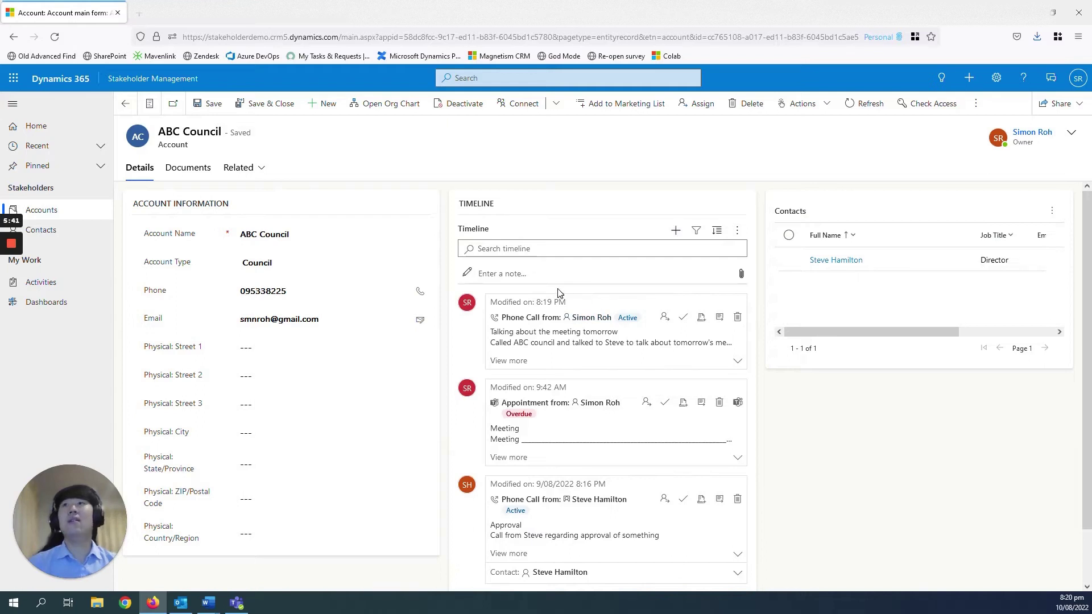
left_click(76, 211)
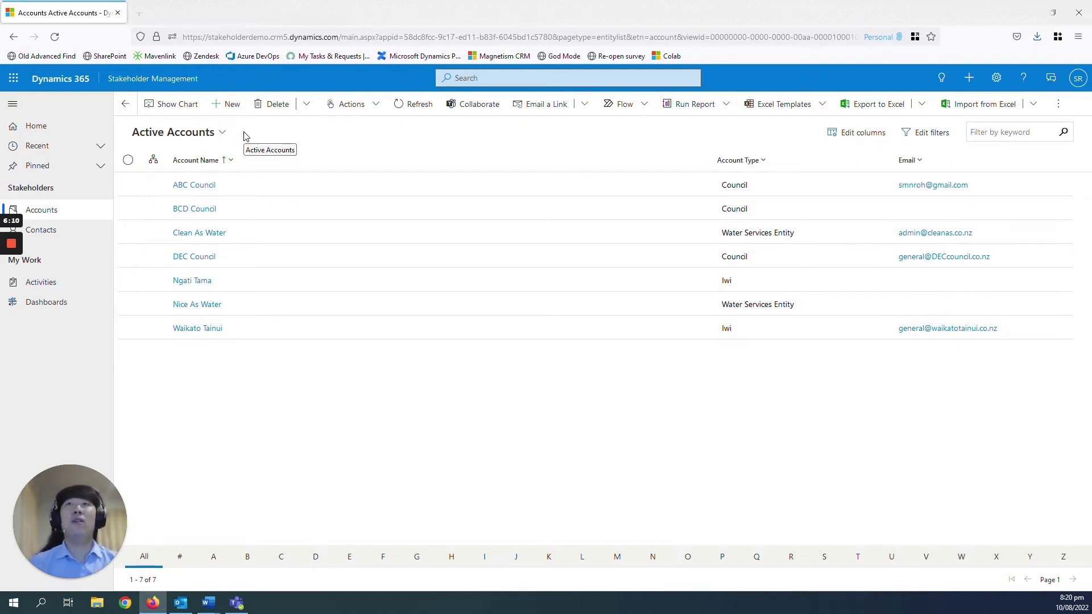
Switch the accounts list to the My Active Accounts view
left_click(224, 134)
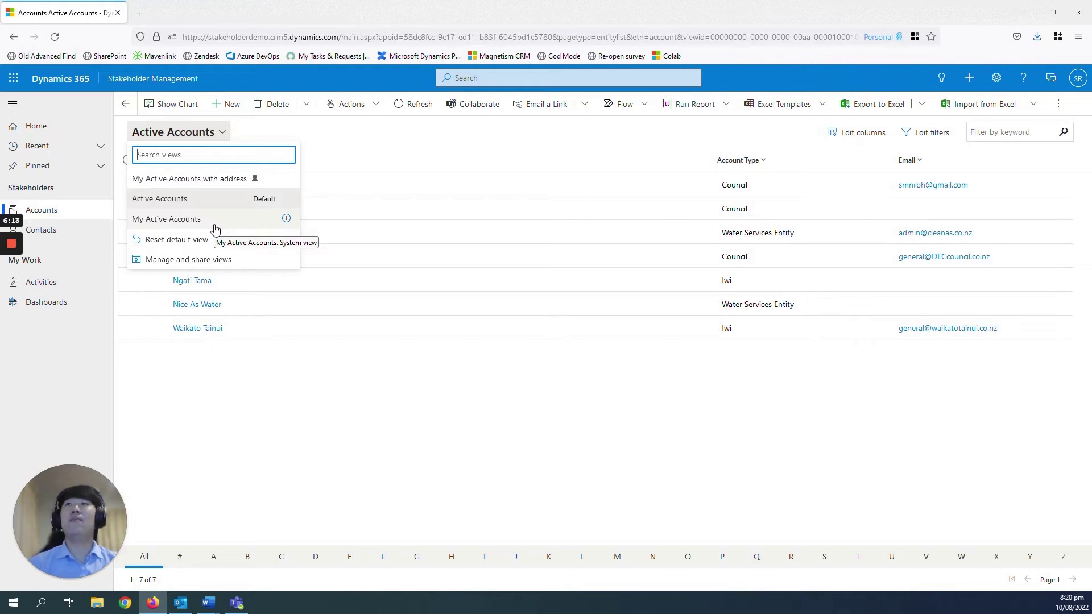
left_click(215, 226)
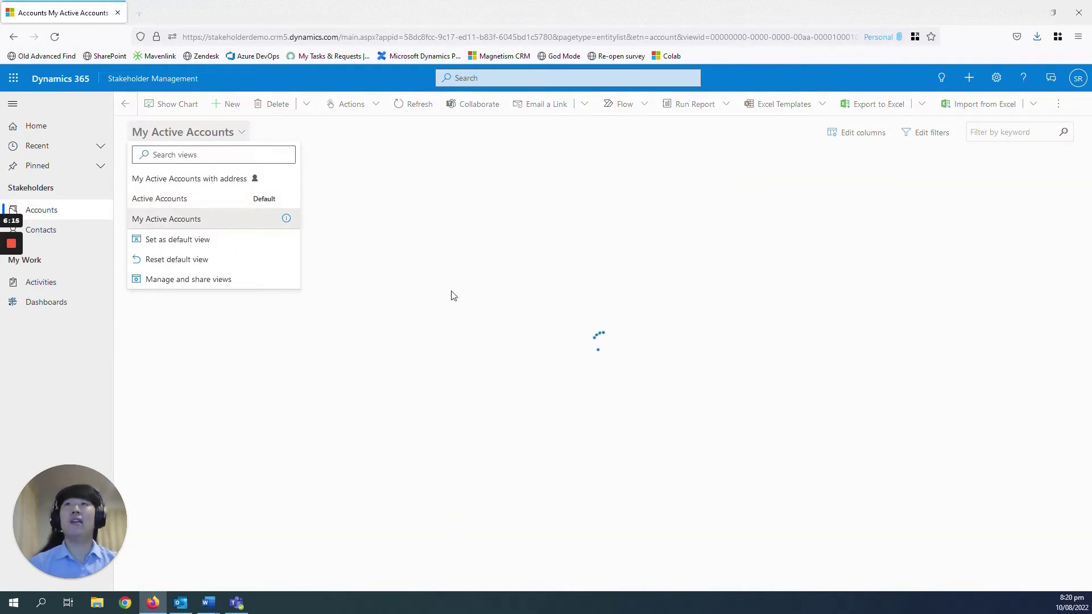
left_click(461, 393)
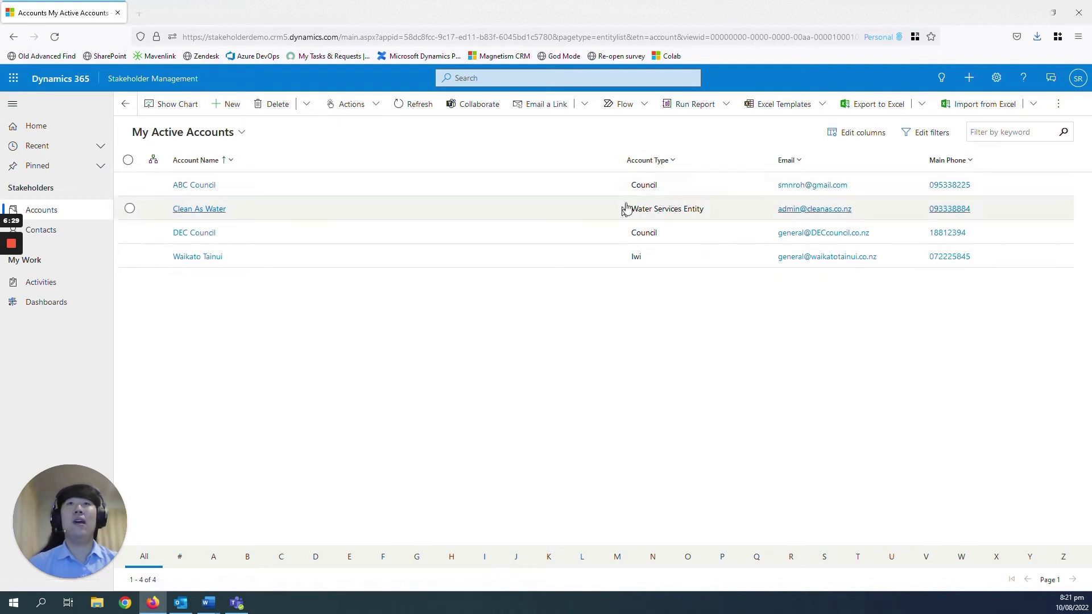
Add the Address 1 column to the view and apply the column changes
left_click(846, 136)
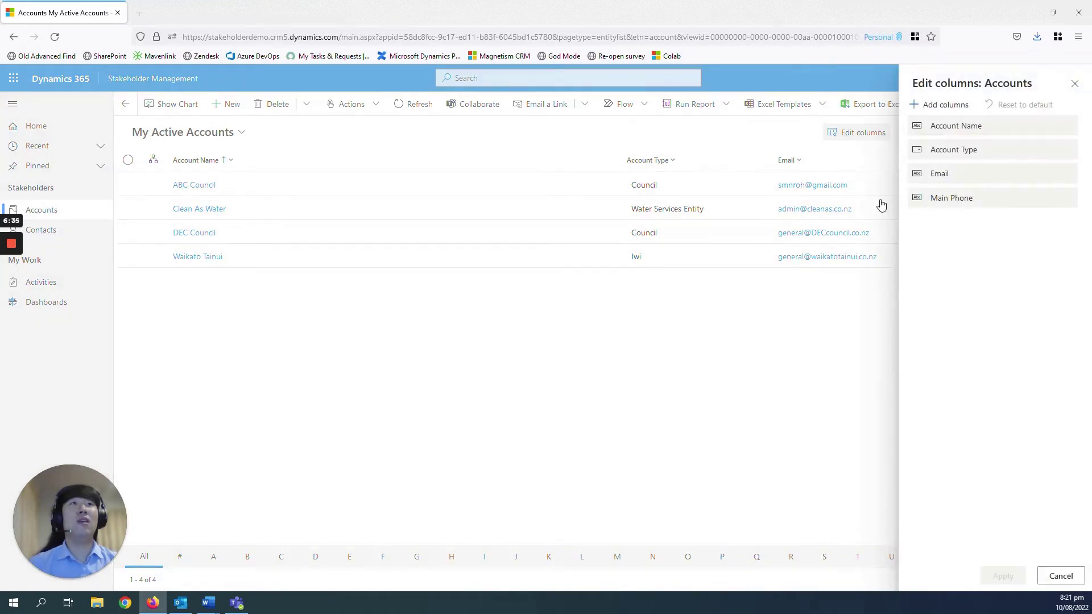
left_click(928, 104)
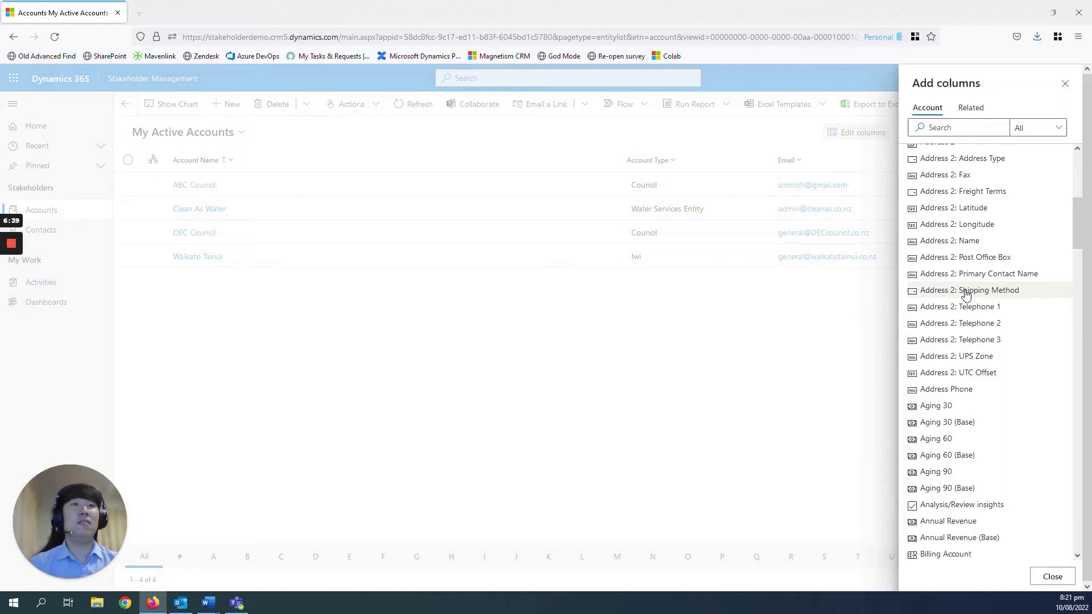
scroll(965, 292, "down", 2)
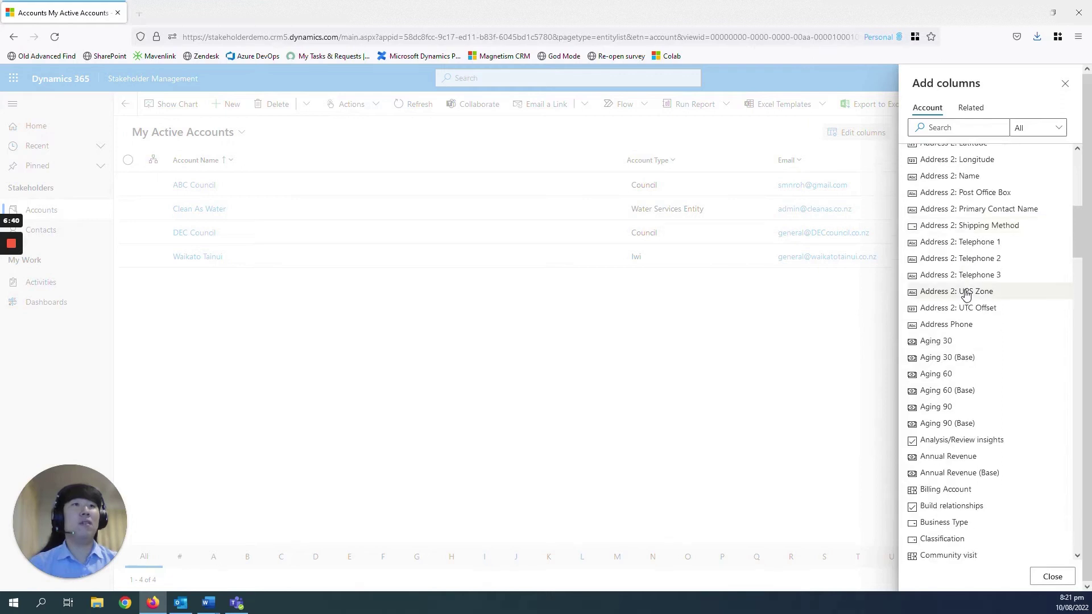
left_click(956, 488)
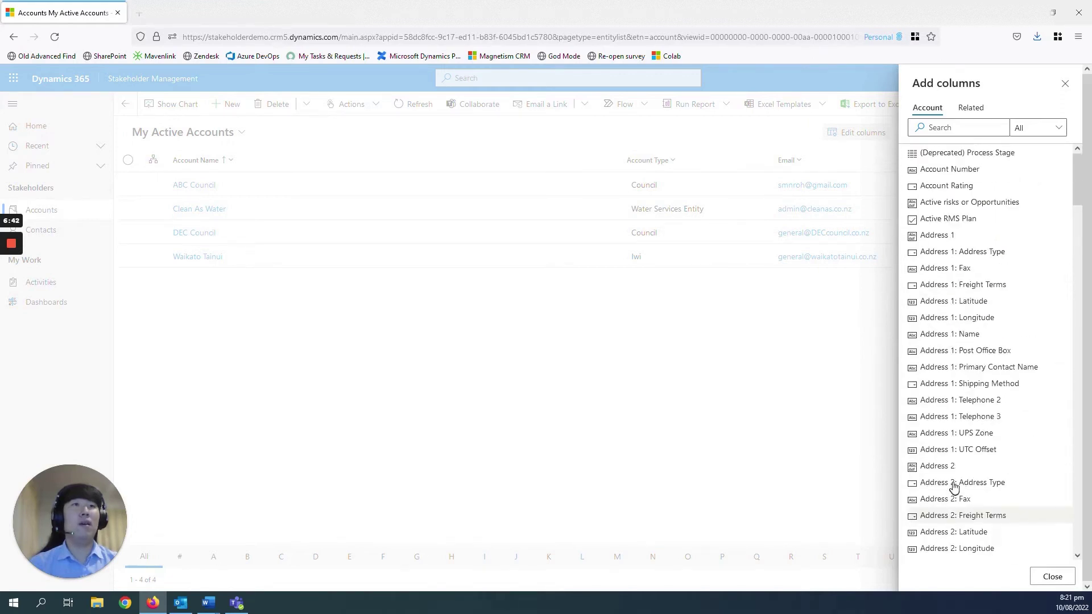
left_click(960, 236)
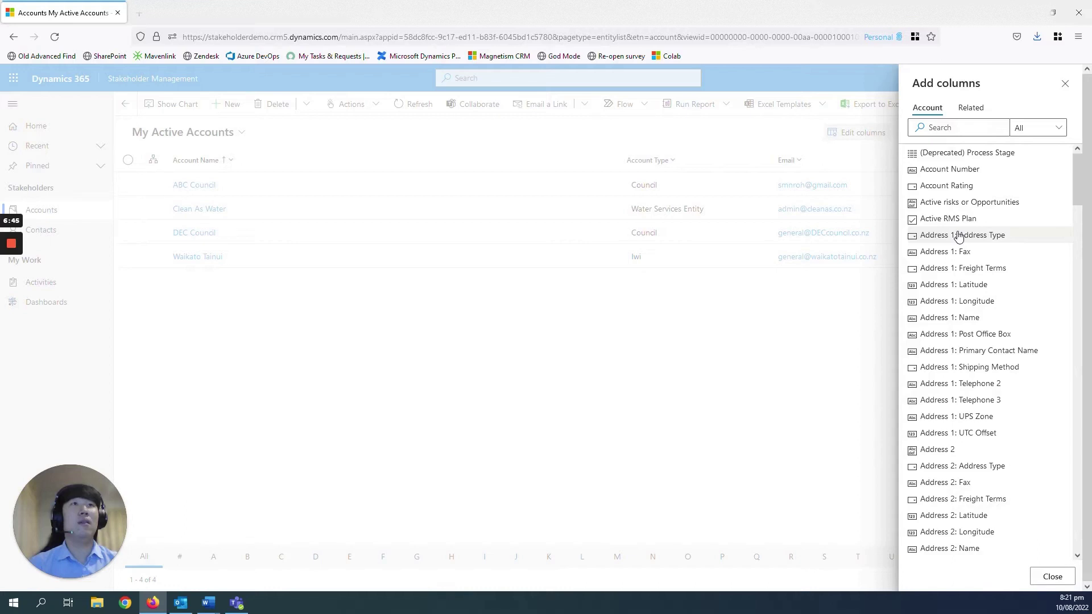
left_click(1052, 577)
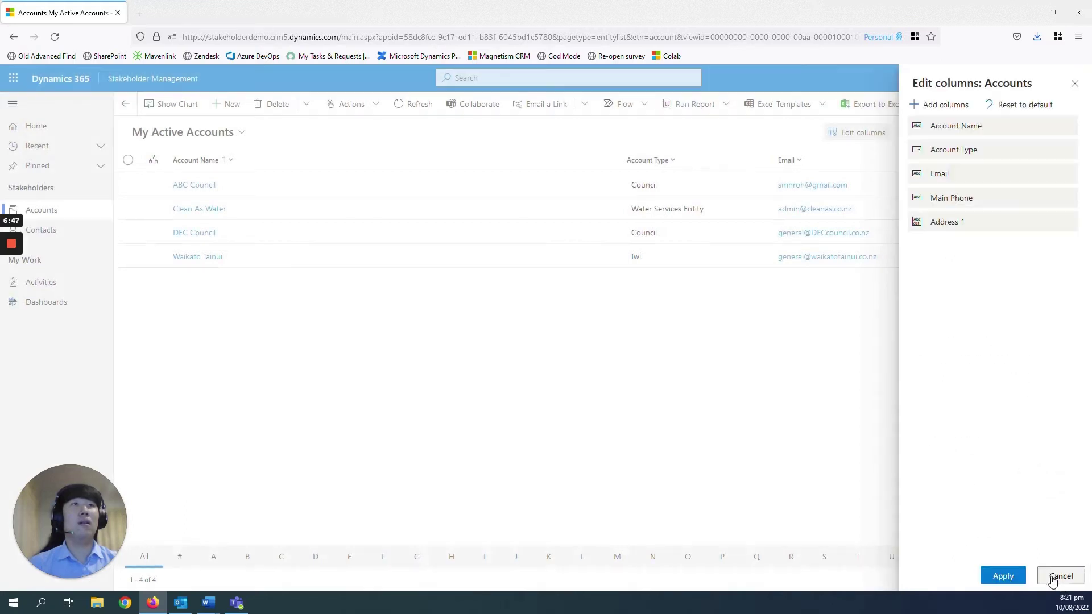
left_click(1003, 576)
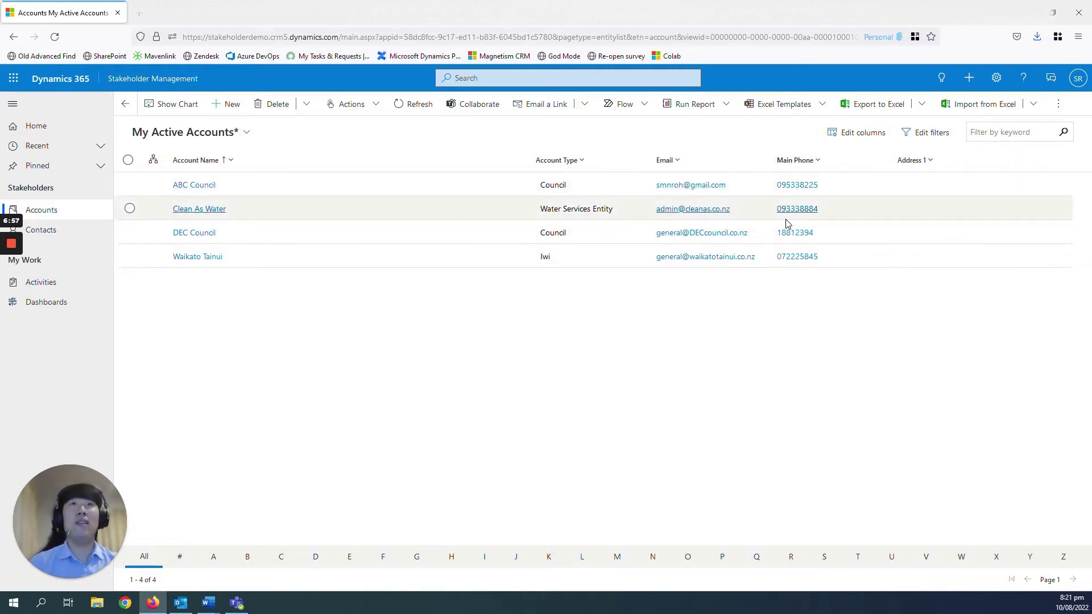
left_click(247, 132)
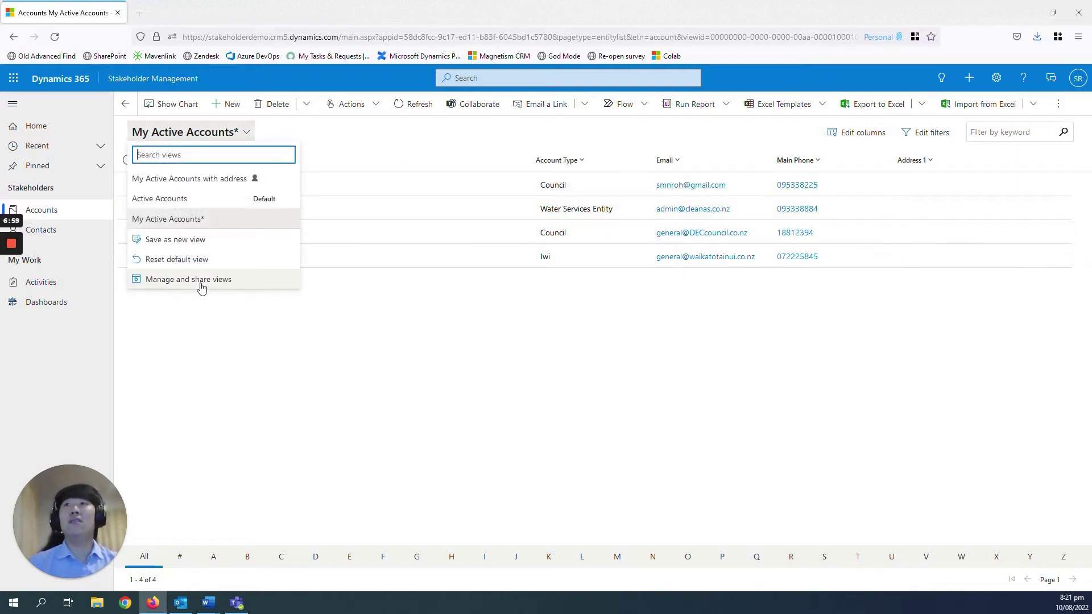
left_click(191, 241)
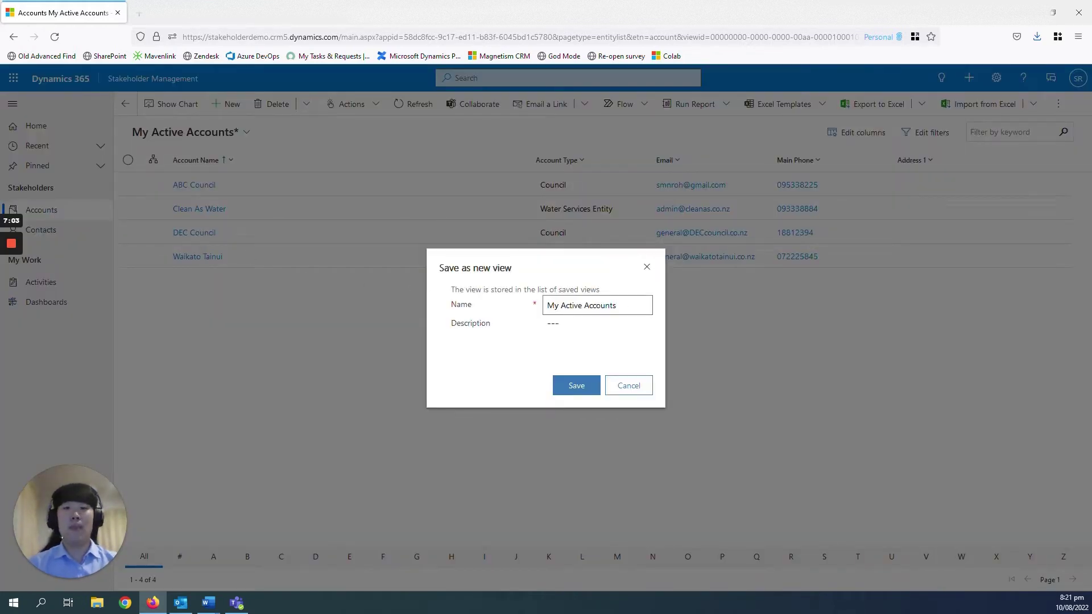
type("wiht")
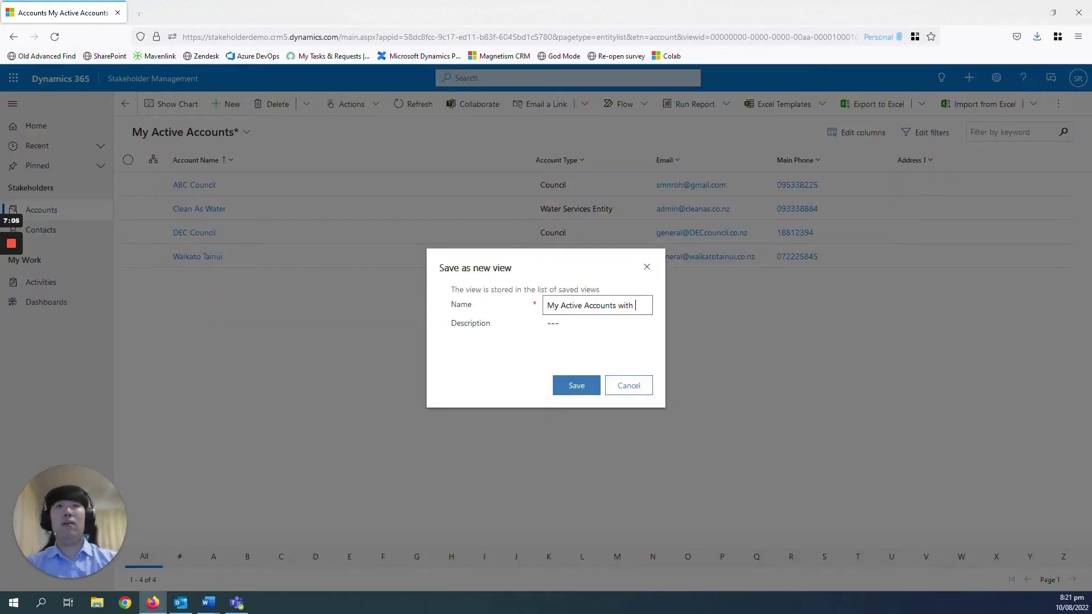
type(" address 1")
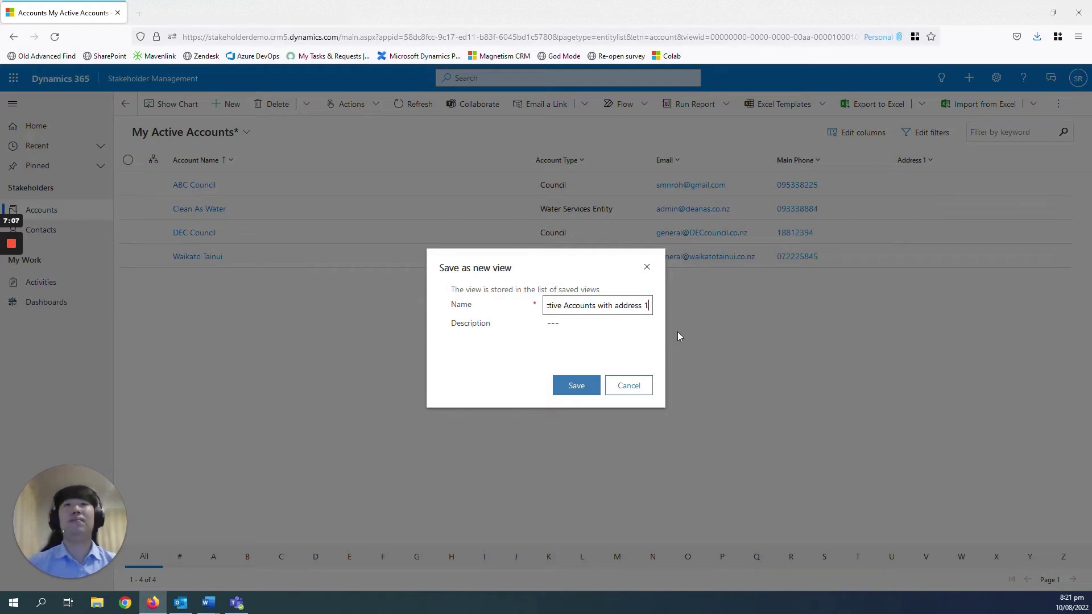
left_click(626, 341)
left_click(574, 387)
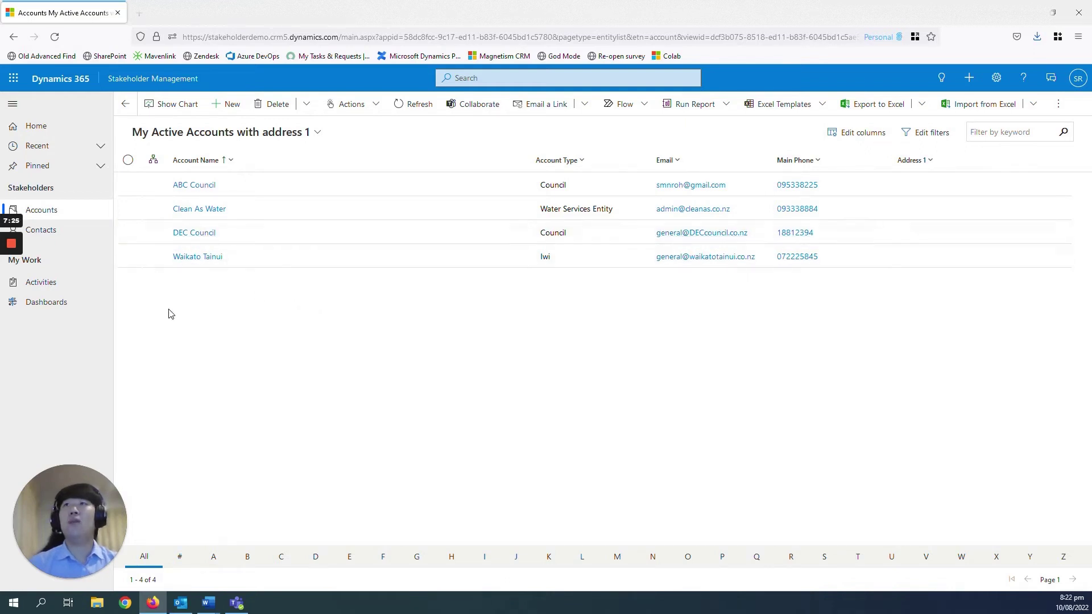
Go to Contacts and start a new contact record
left_click(63, 235)
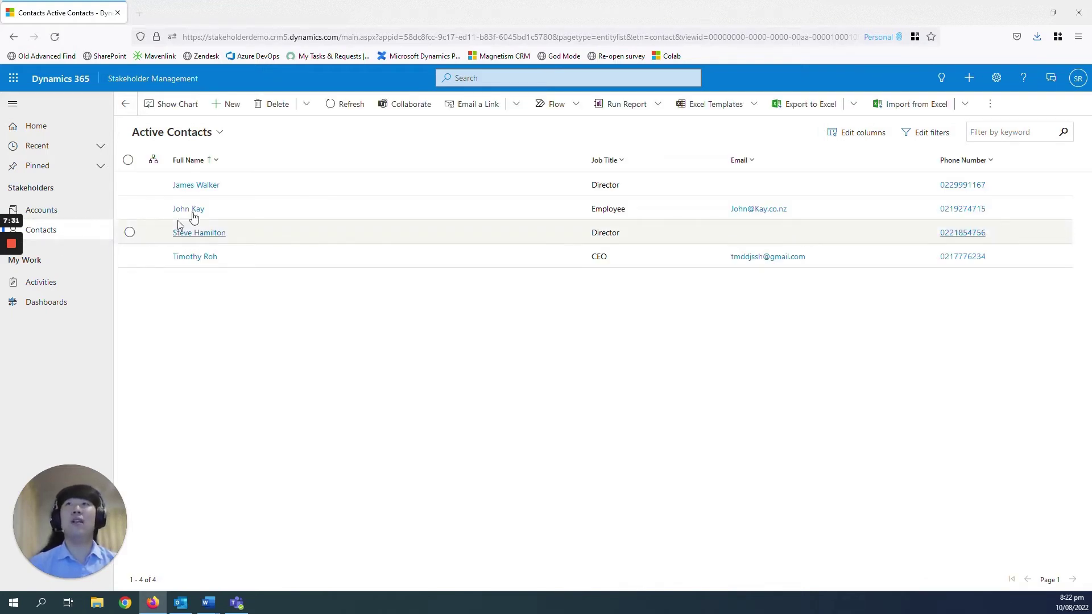
left_click(237, 108)
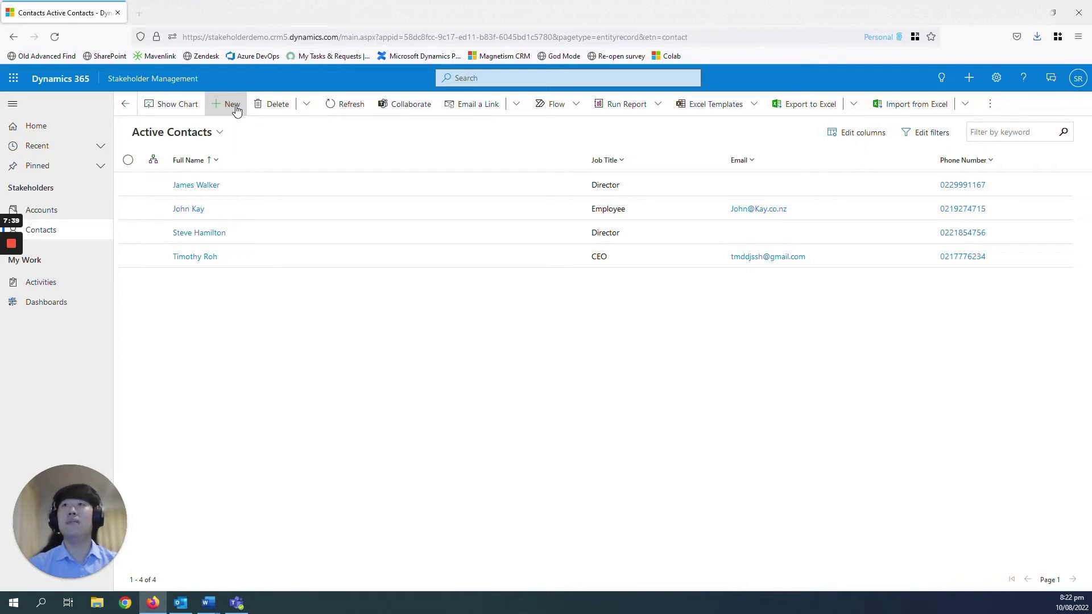
left_click(250, 234)
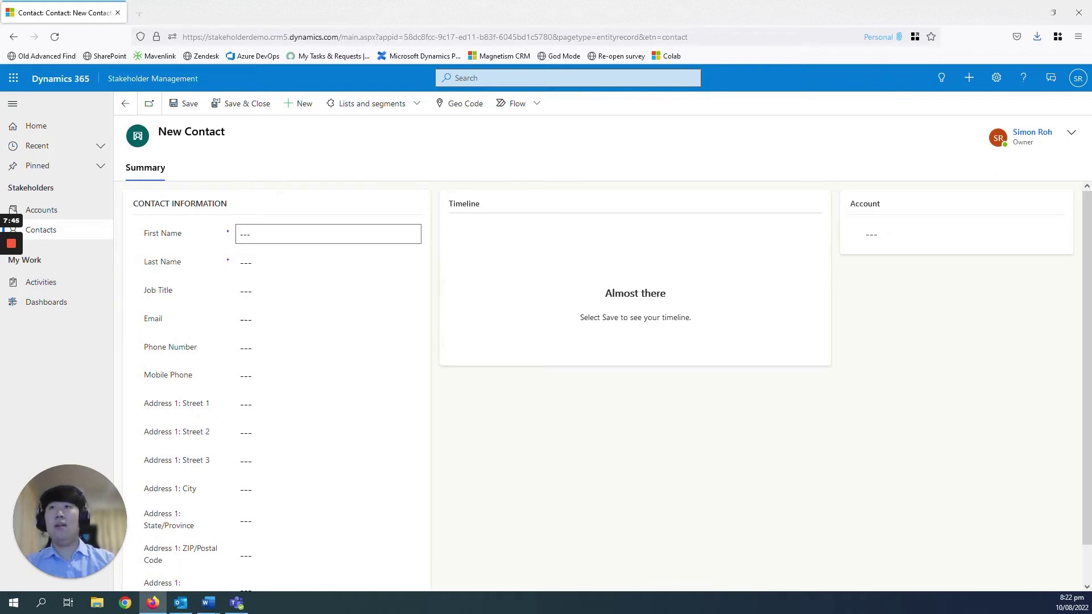
left_click(250, 234)
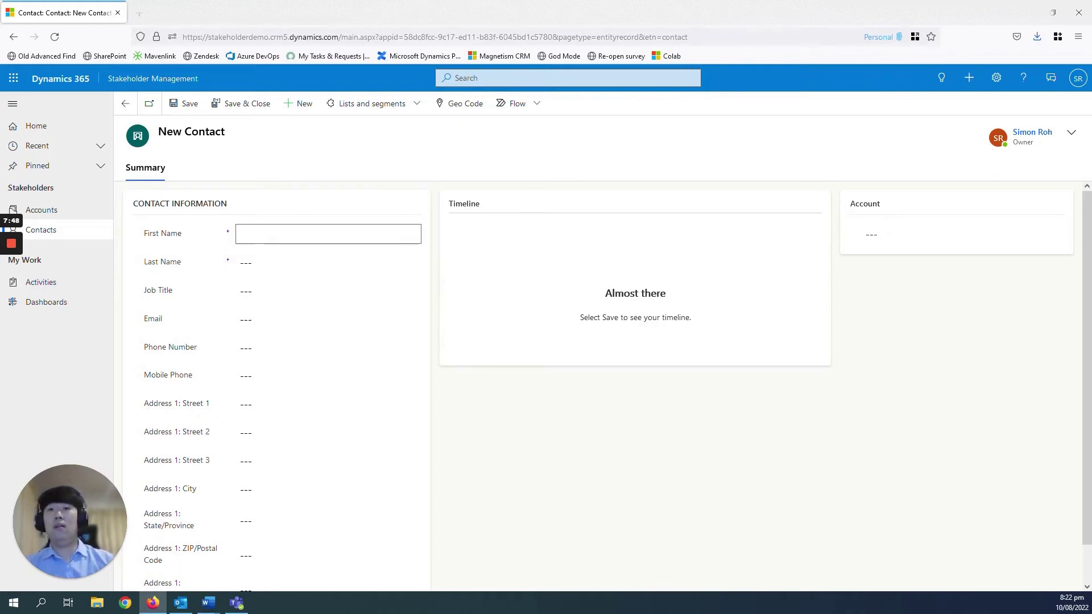
Enter the contact's first and last name, job title Employee, e-mail and phone, then save and close
key("Tab")
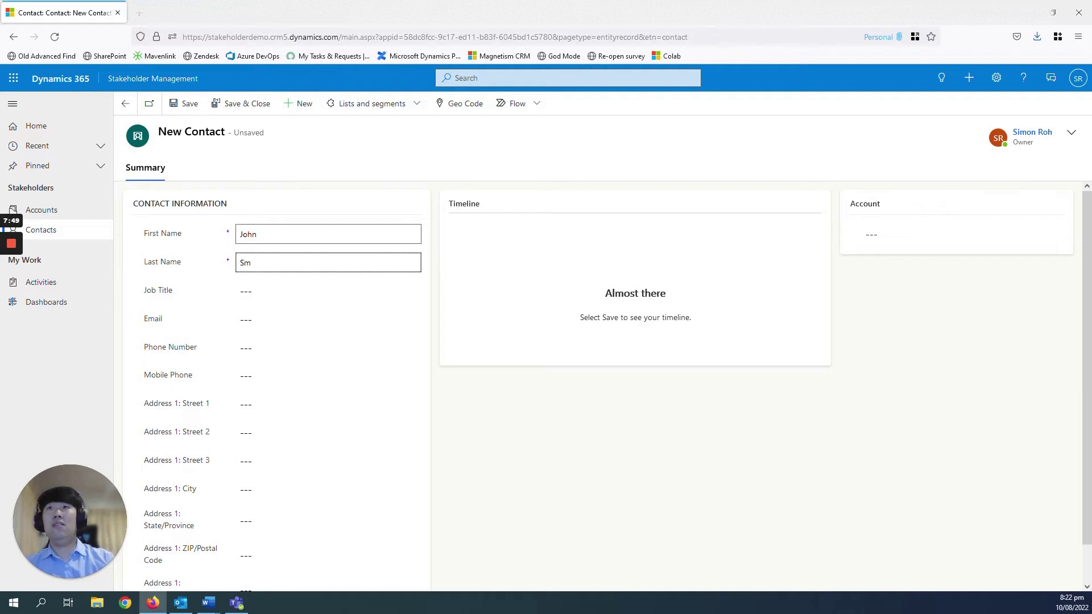
key("Tab")
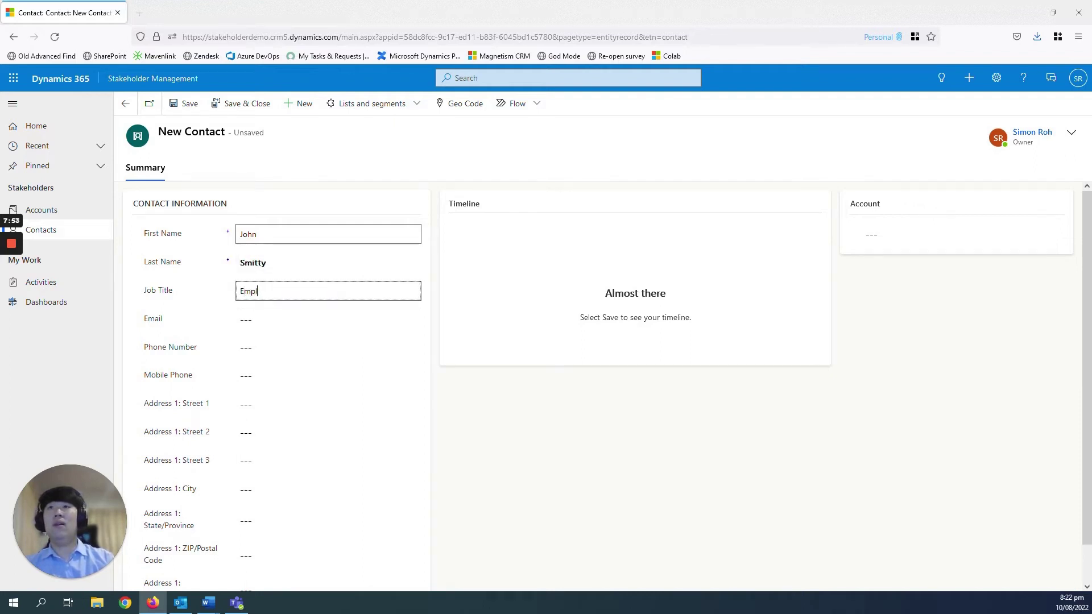
type("Employee")
key("Tab")
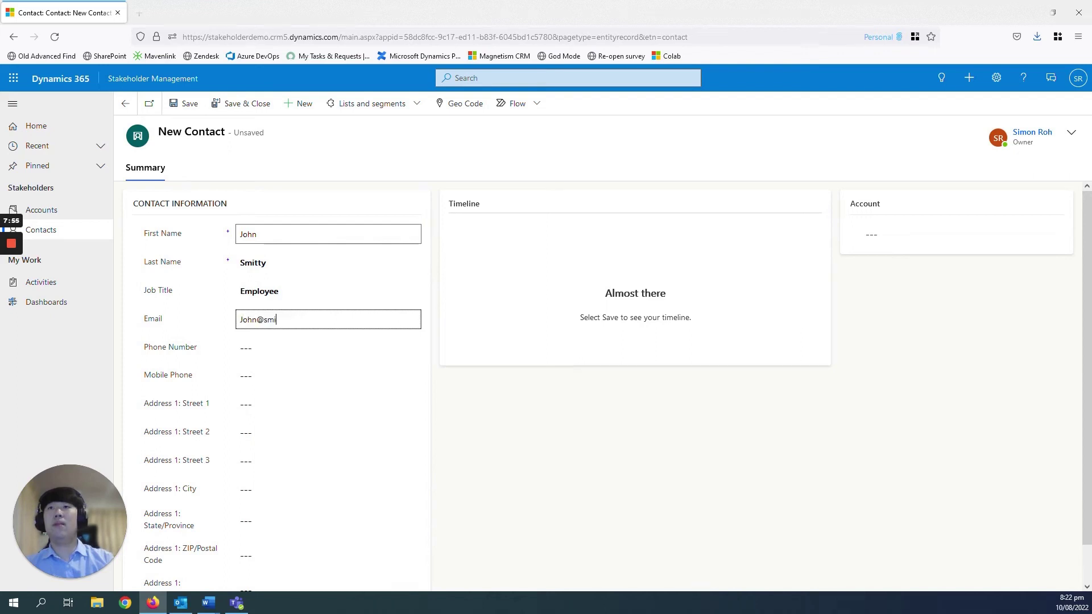
key("Tab")
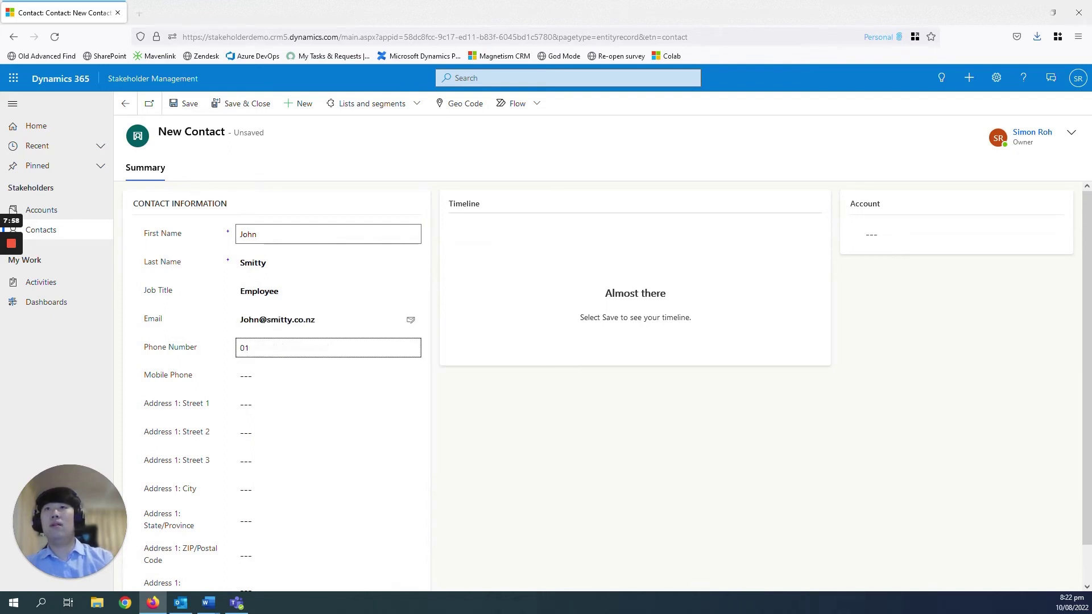
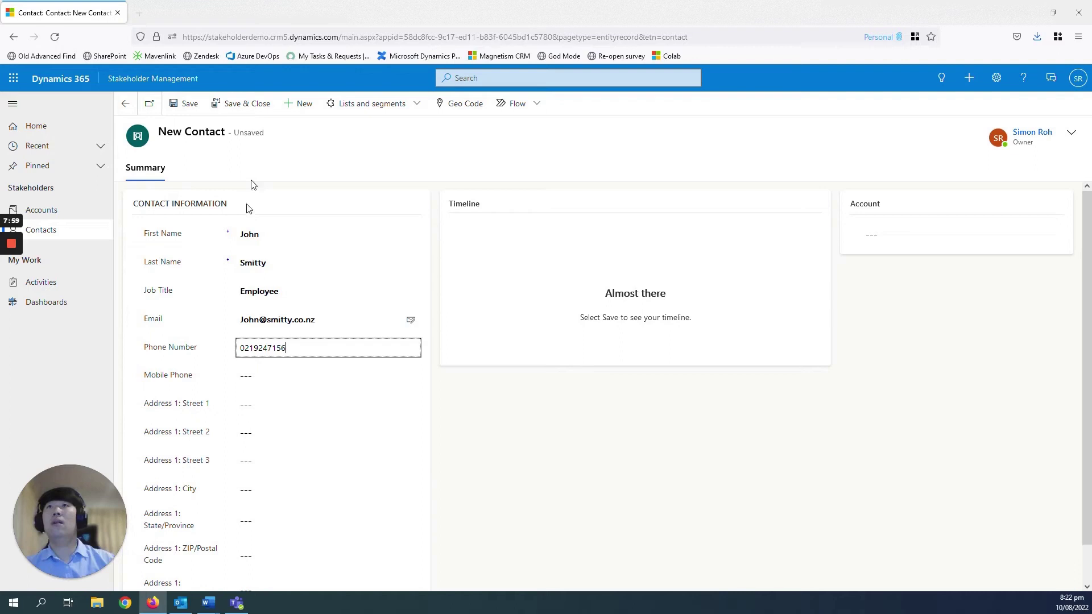
left_click(221, 109)
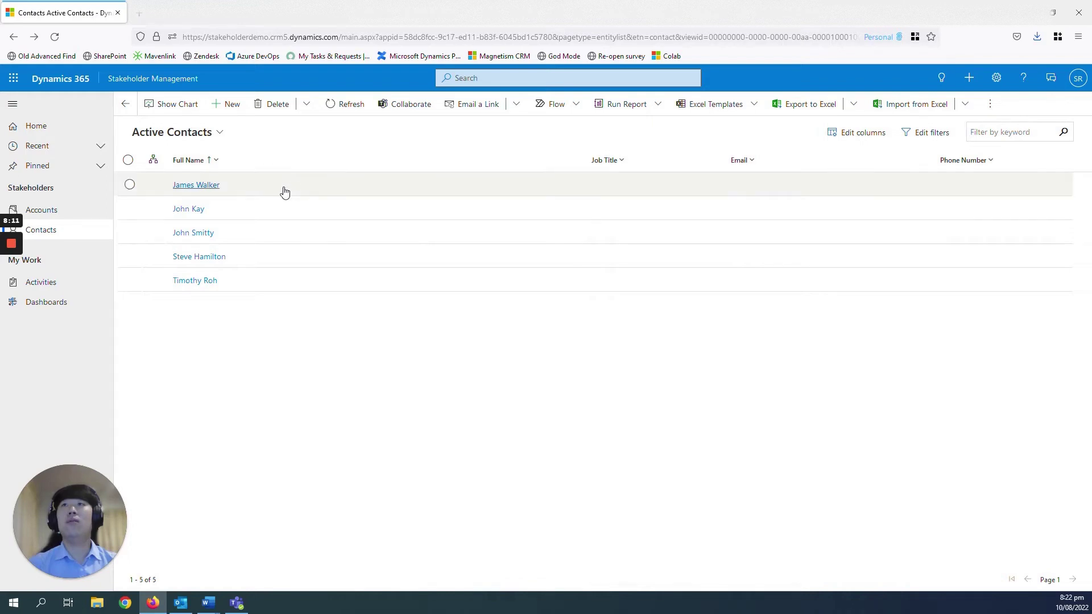
Change an existing contact's account to ABC Council via an 'abc' lookup search, then open ABC Council
double_click(286, 257)
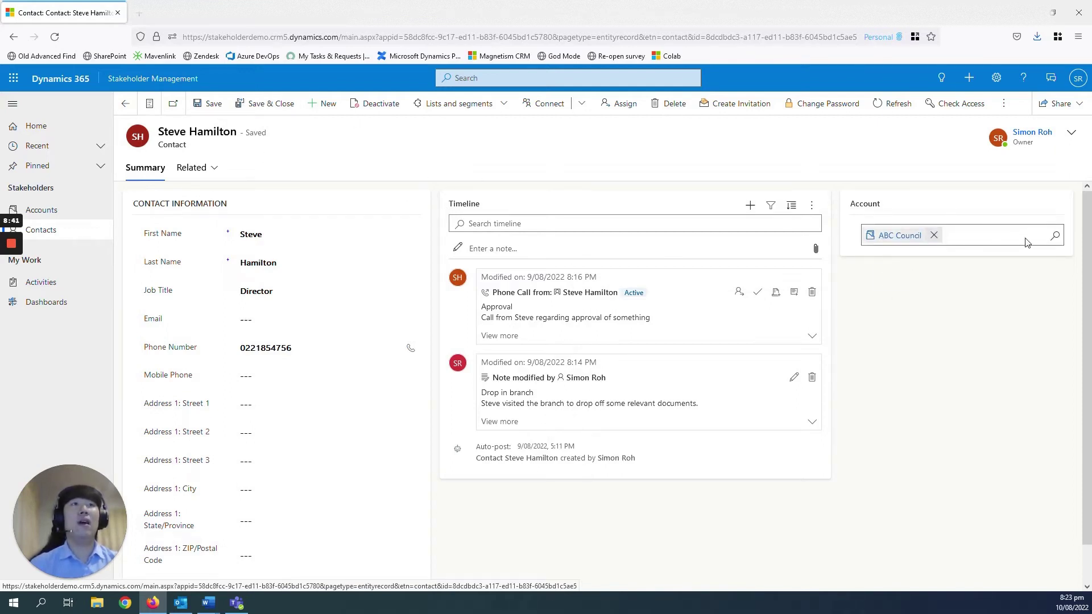
left_click(934, 237)
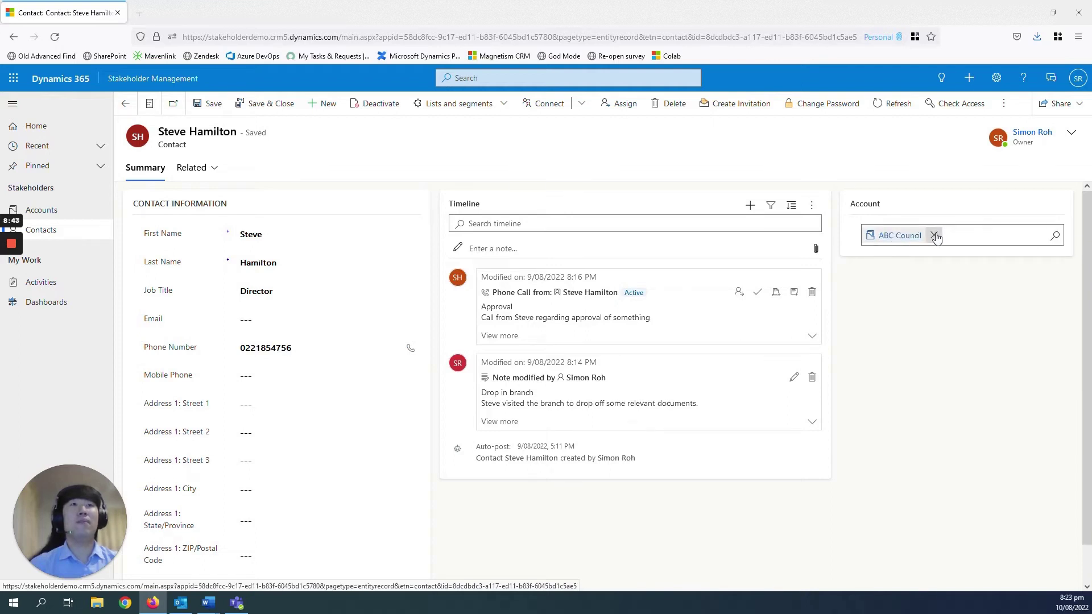
type("ab")
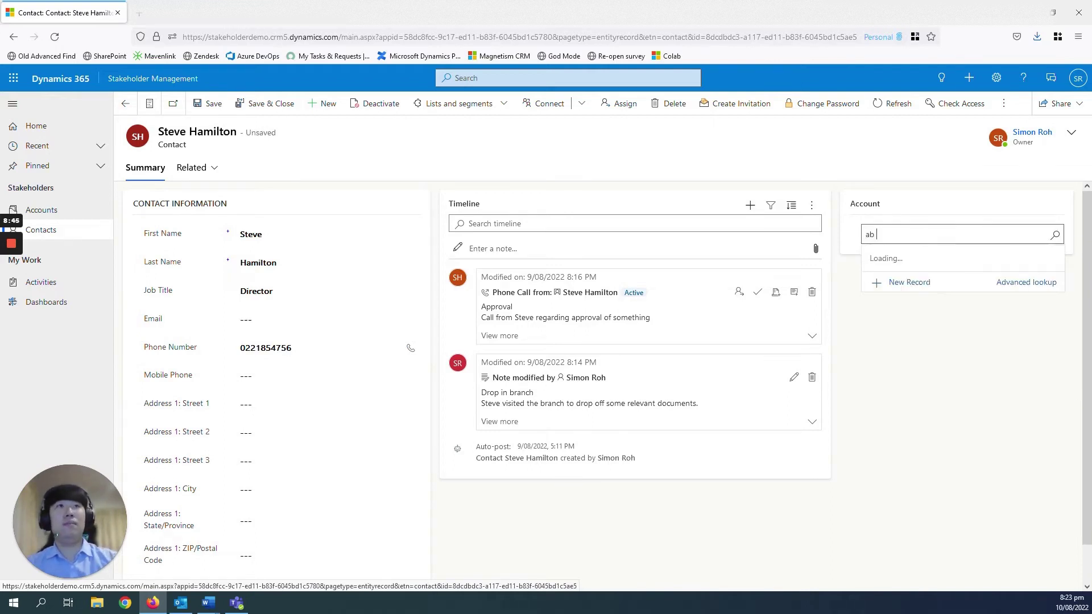
type("c")
left_click(994, 293)
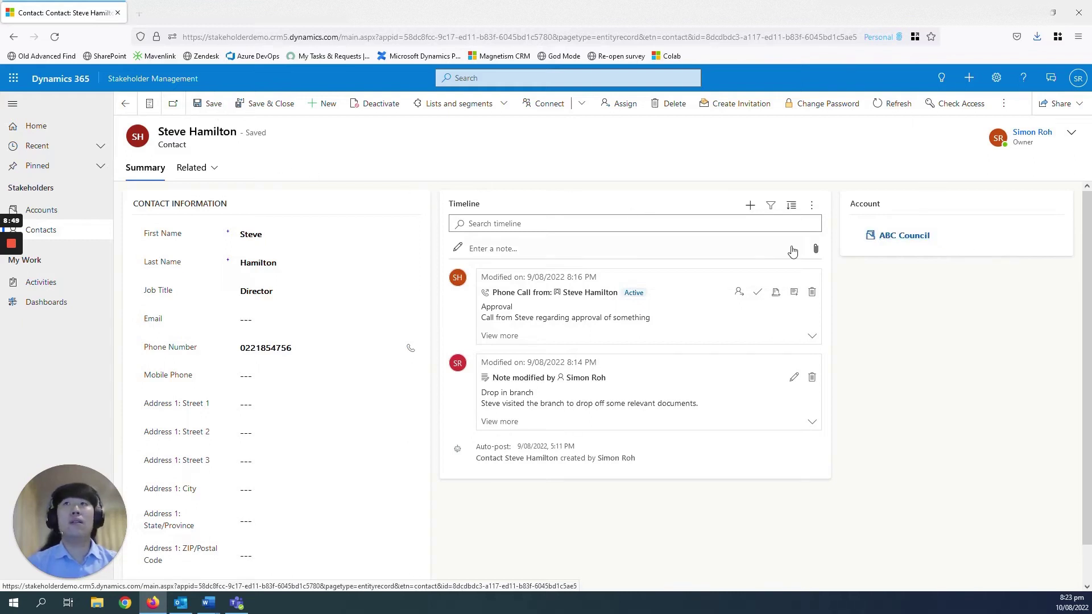
left_click(900, 235)
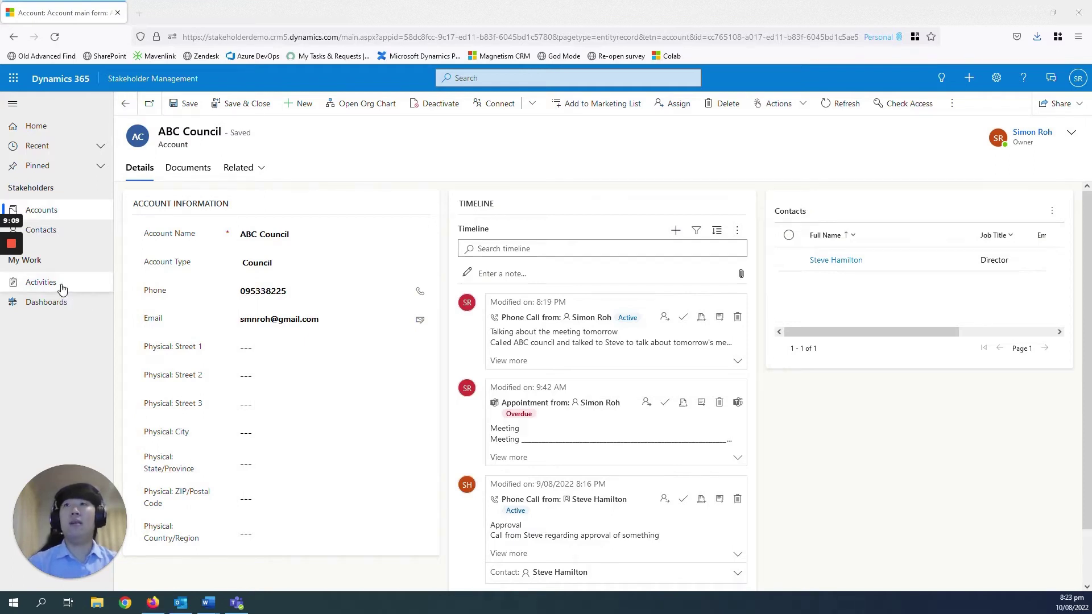
In My Activities, filter Activity Type to Phone Call, then restore all activity types
left_click(41, 283)
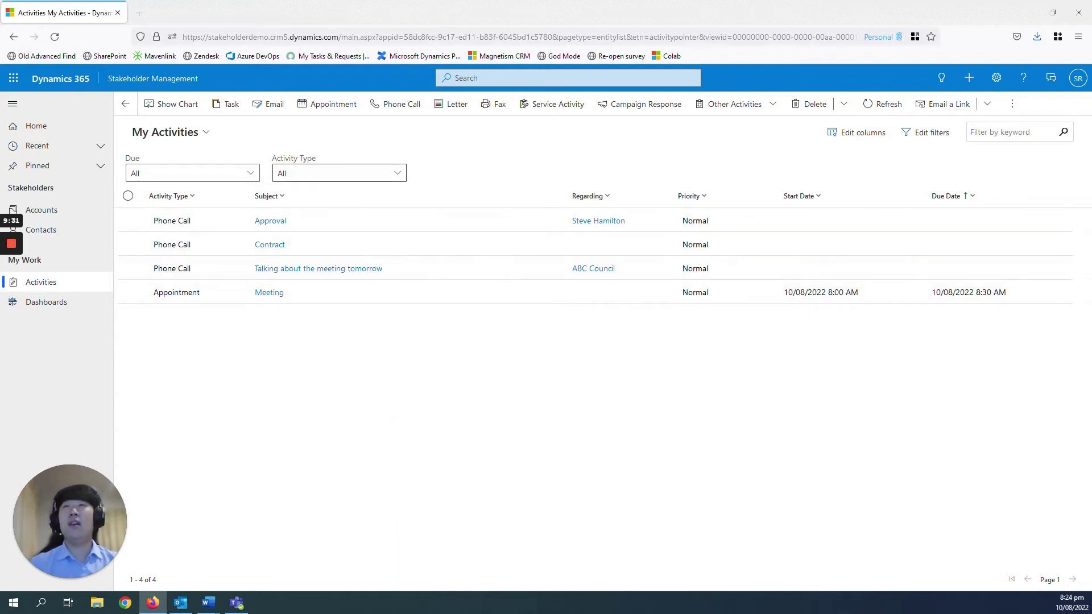
left_click(339, 173)
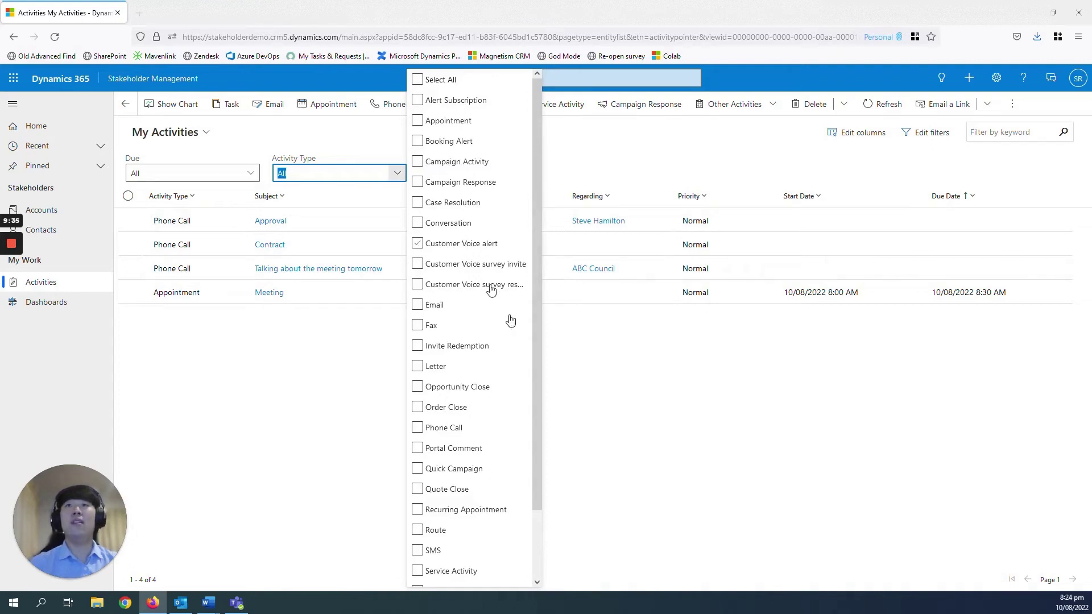
left_click(526, 366)
scroll(526, 370, "down", 3)
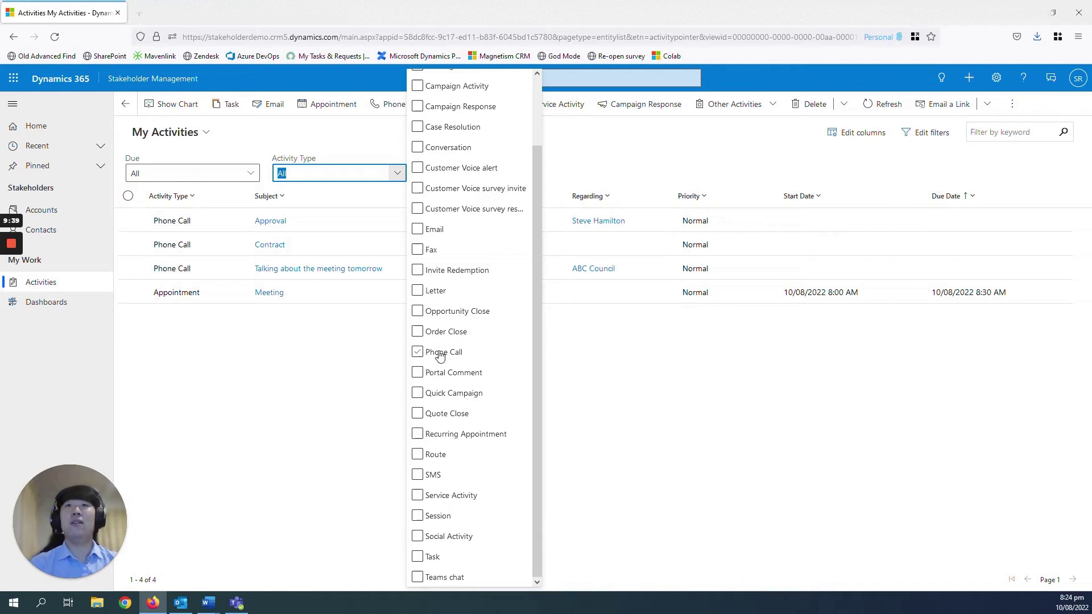
left_click(418, 352)
left_click(270, 421)
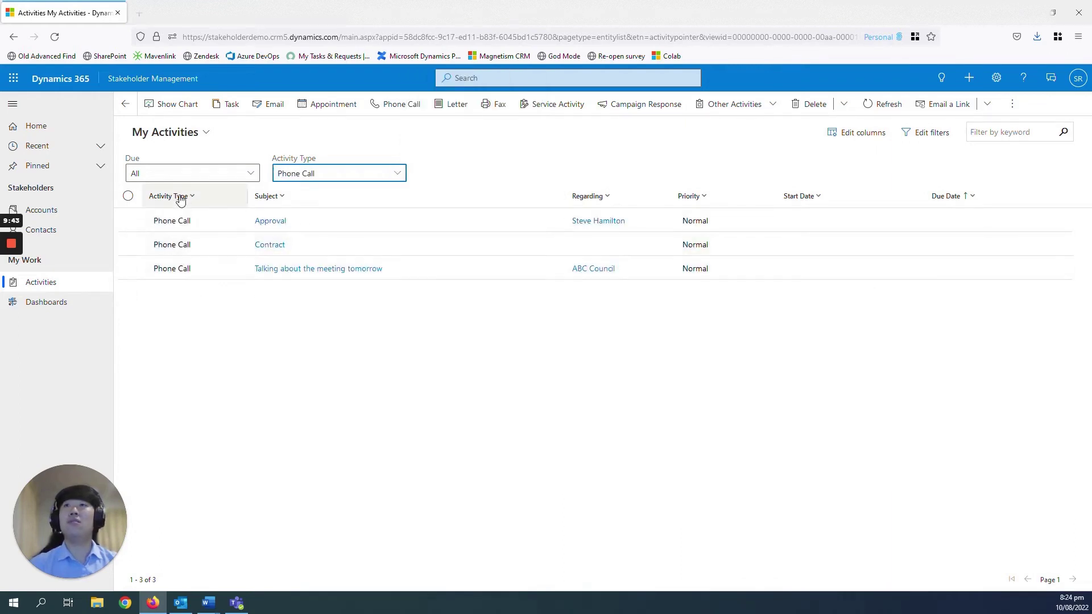
left_click(307, 173)
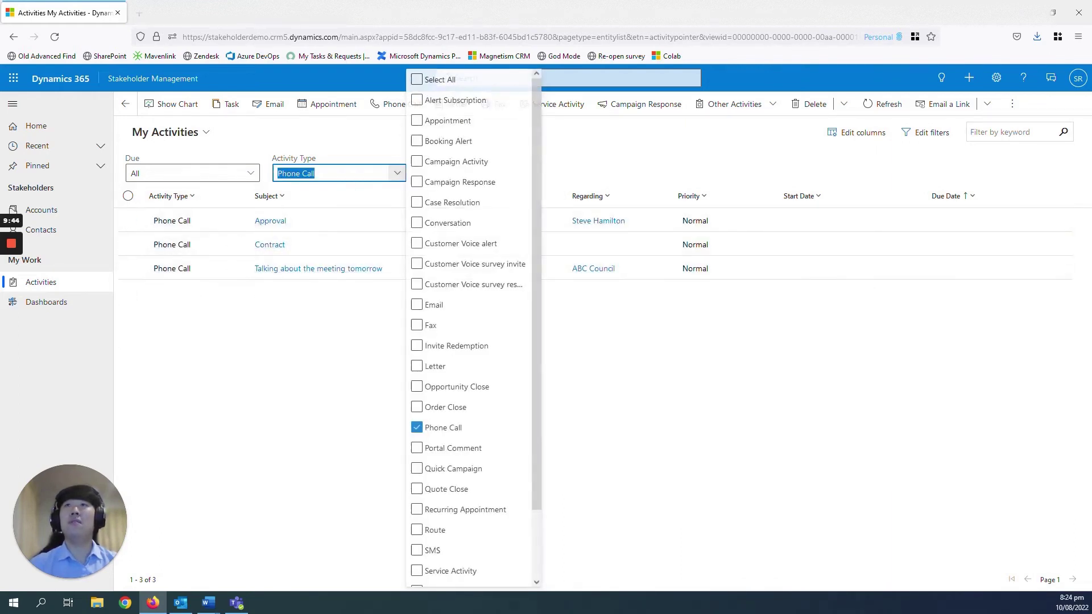
left_click(417, 79)
left_click(301, 323)
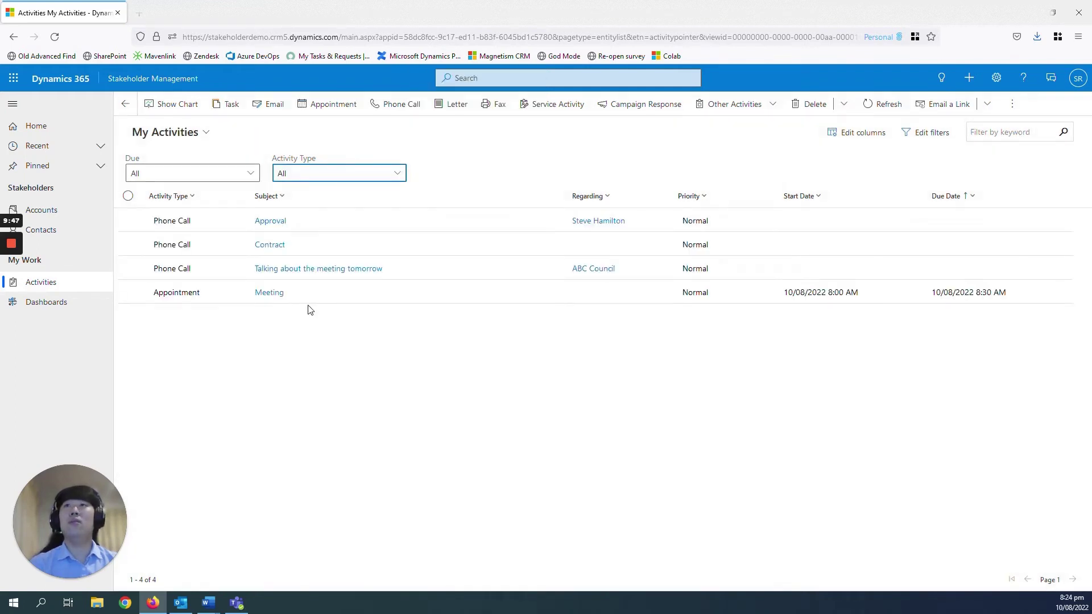
Filter the activities to those due 'Today or earlier'
left_click(249, 178)
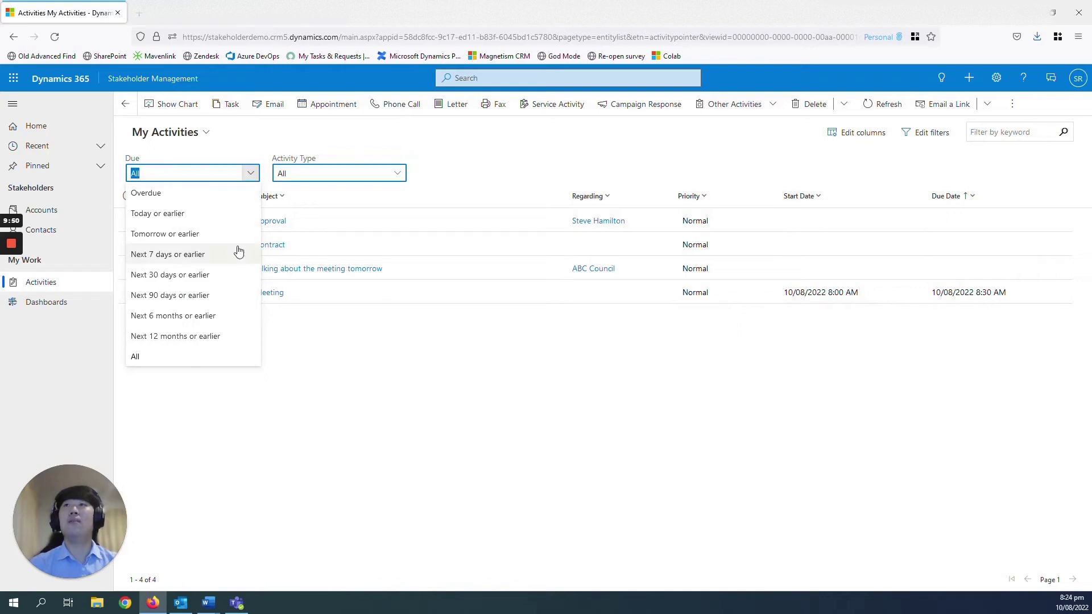
left_click(215, 215)
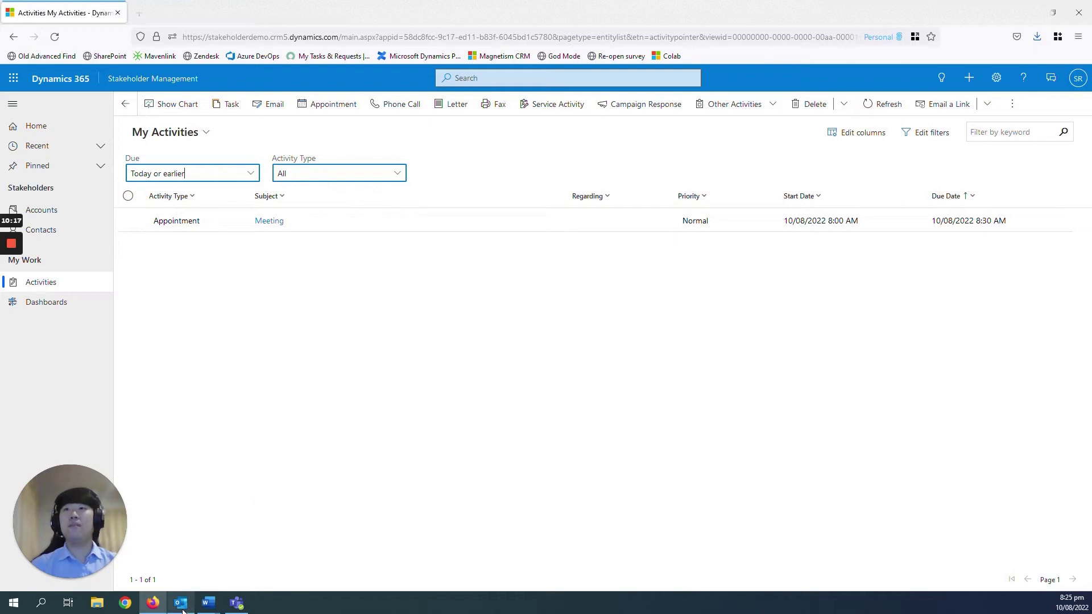
mouse_move(182, 611)
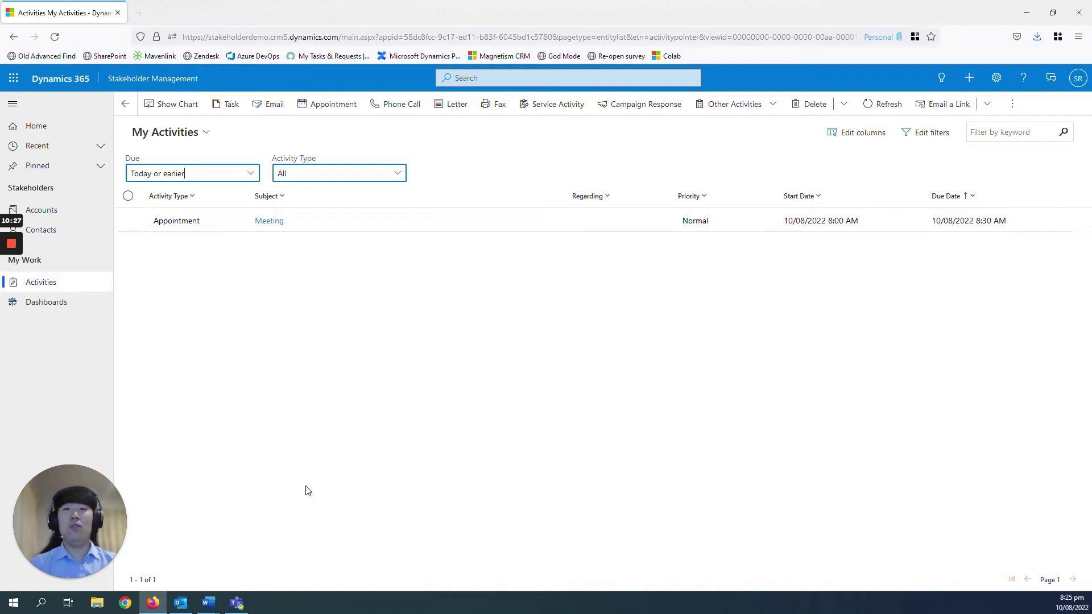
Track the Fwd: Inquiry email in the Dynamics 365 pane by saving its sender as a new contact
left_click(180, 603)
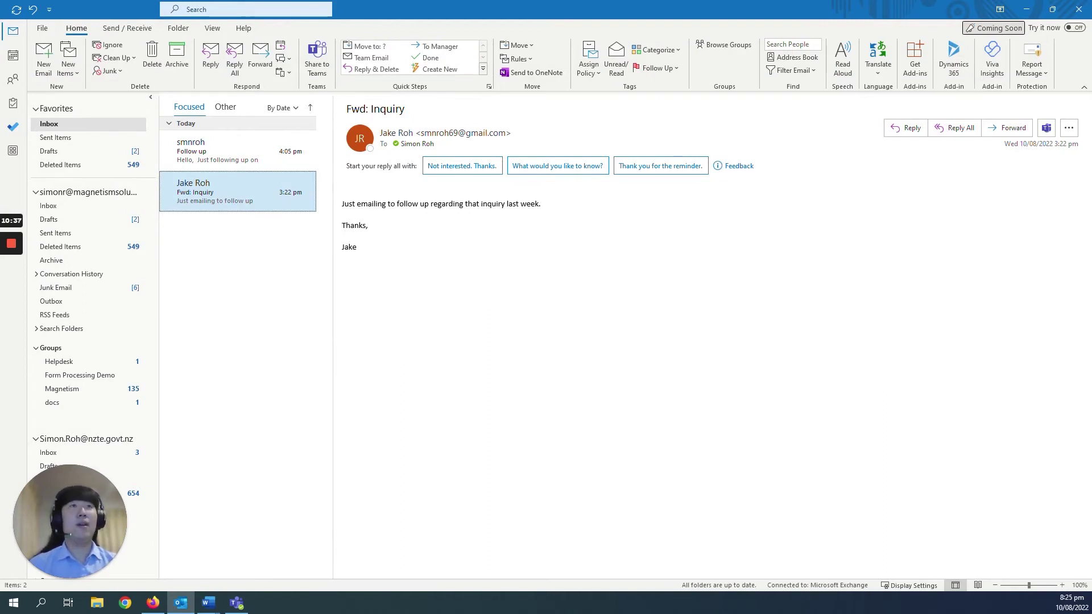
left_click(953, 57)
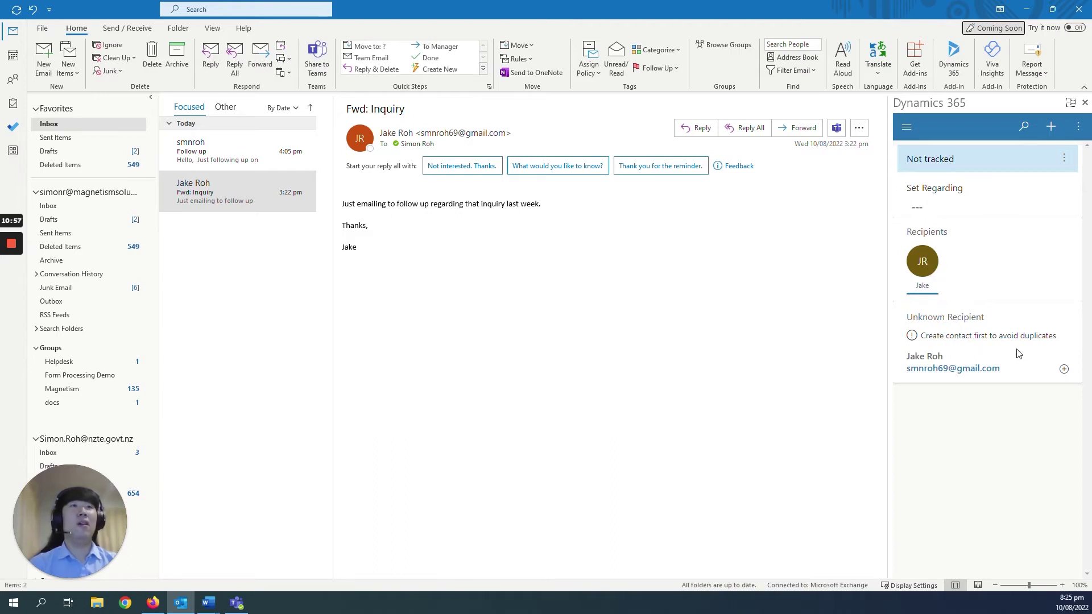
left_click(1058, 371)
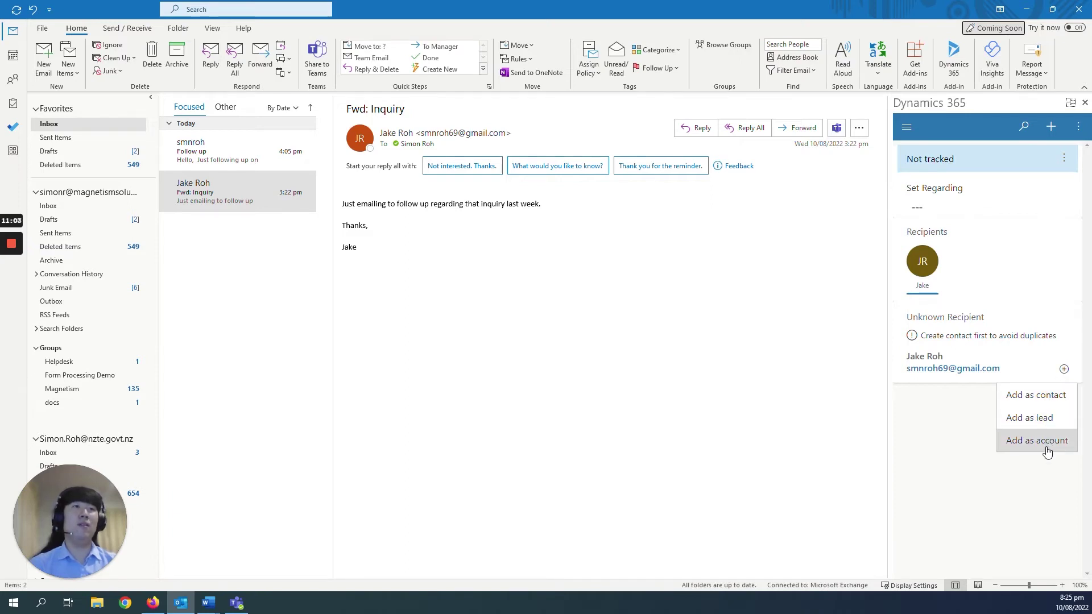
left_click(1042, 401)
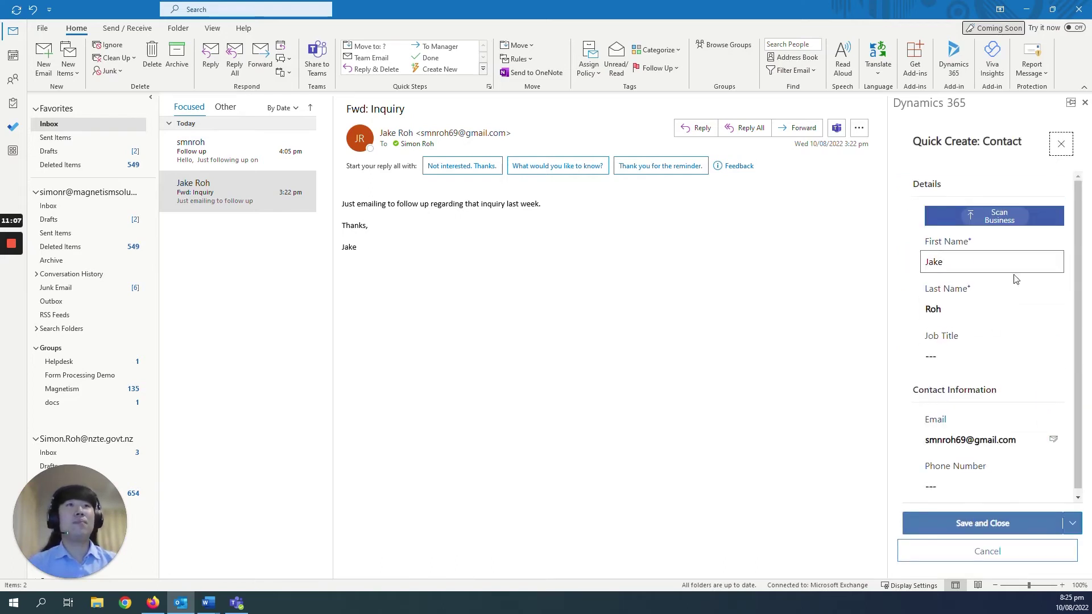
scroll(1015, 318, "down", 1)
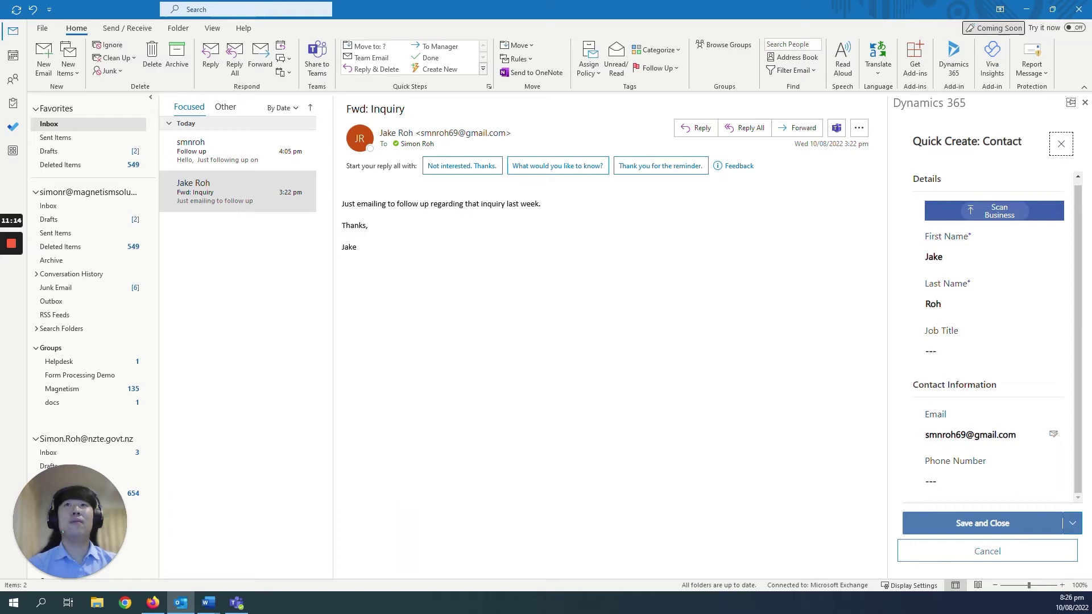
left_click(985, 522)
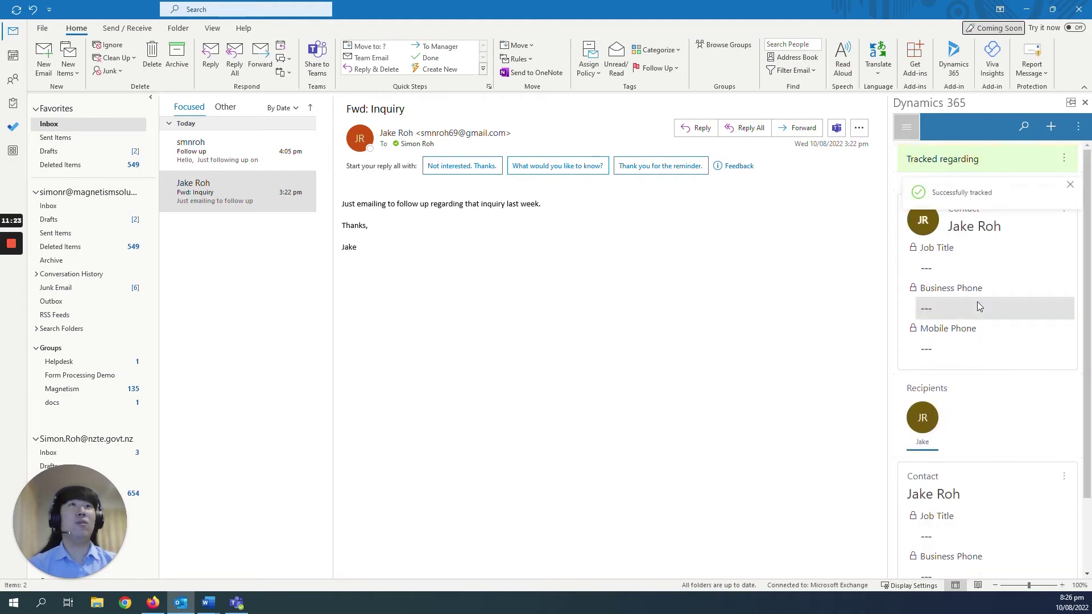
left_click(1070, 190)
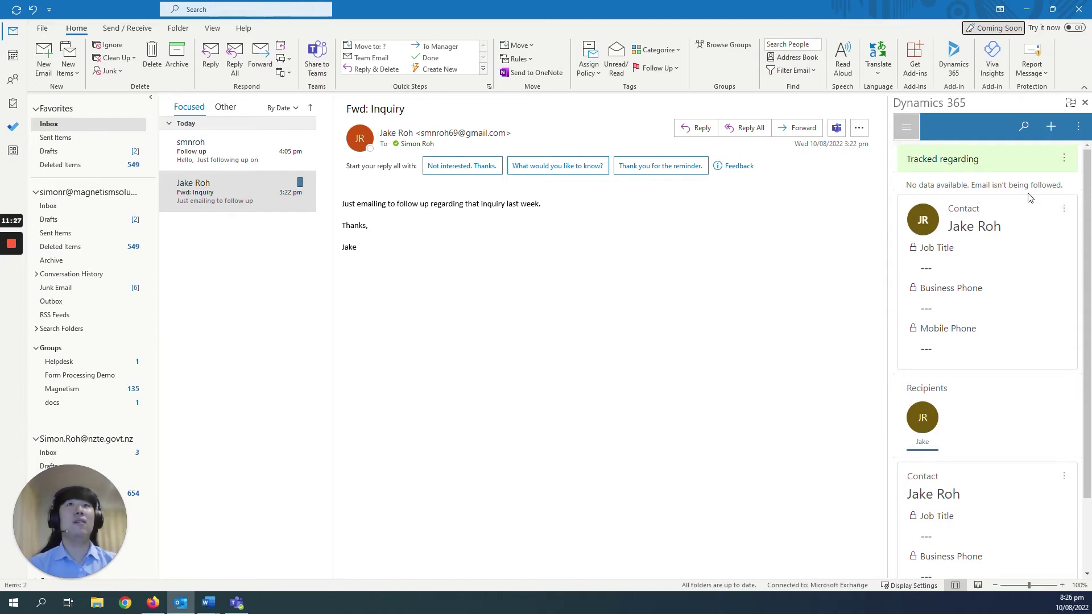
Open the new contact's record to see the tracked email, then select Outlook's Follow up email
left_click(154, 602)
left_click(65, 232)
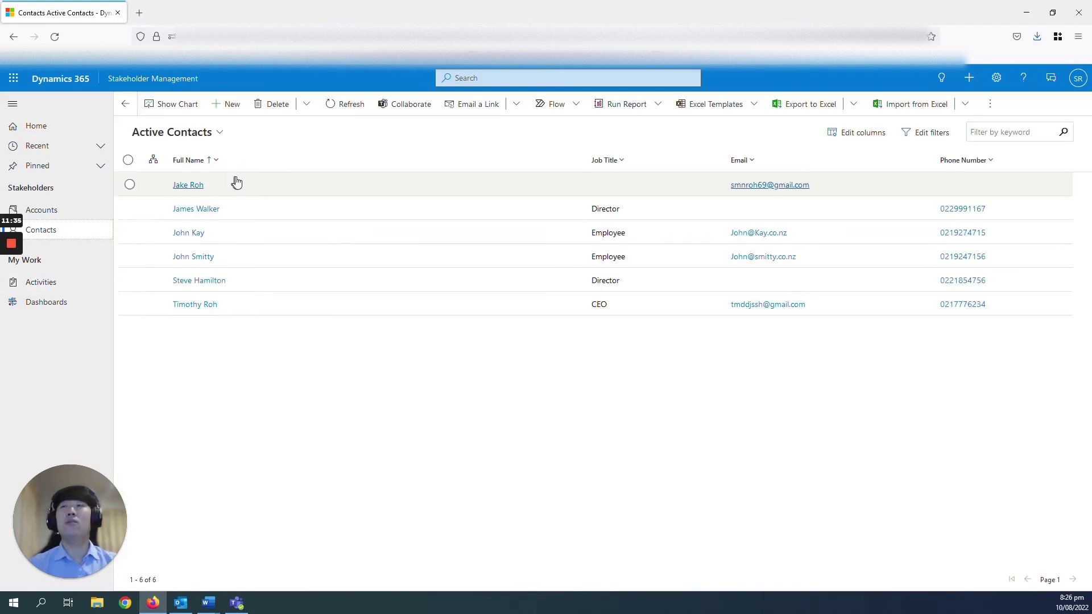
double_click(244, 181)
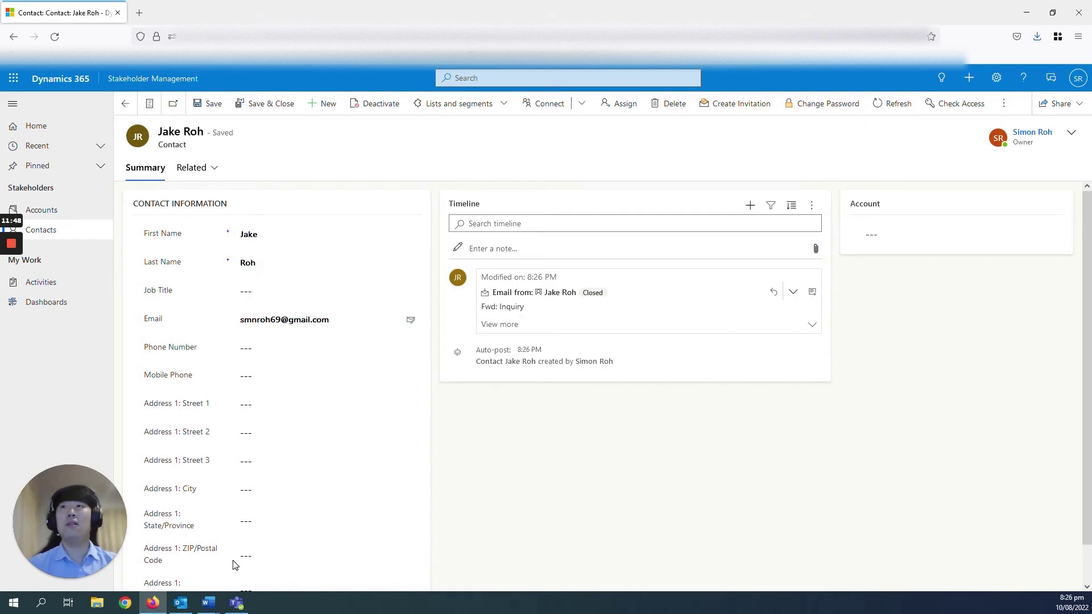
left_click(178, 603)
left_click(244, 147)
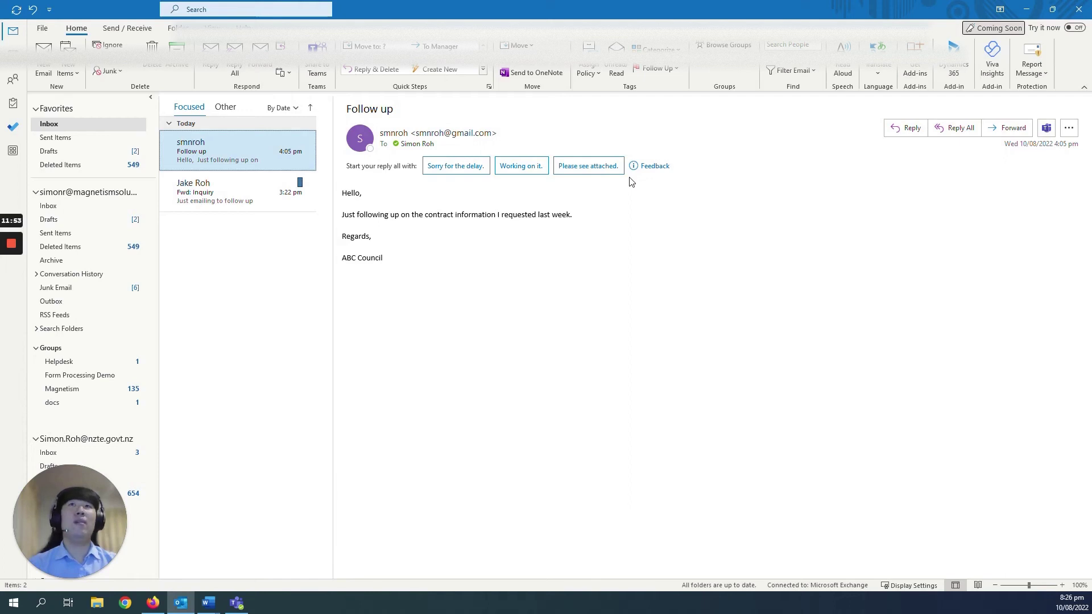
Set the Follow up email regarding ABC Council, then list Active Accounts in the browser
left_click(954, 73)
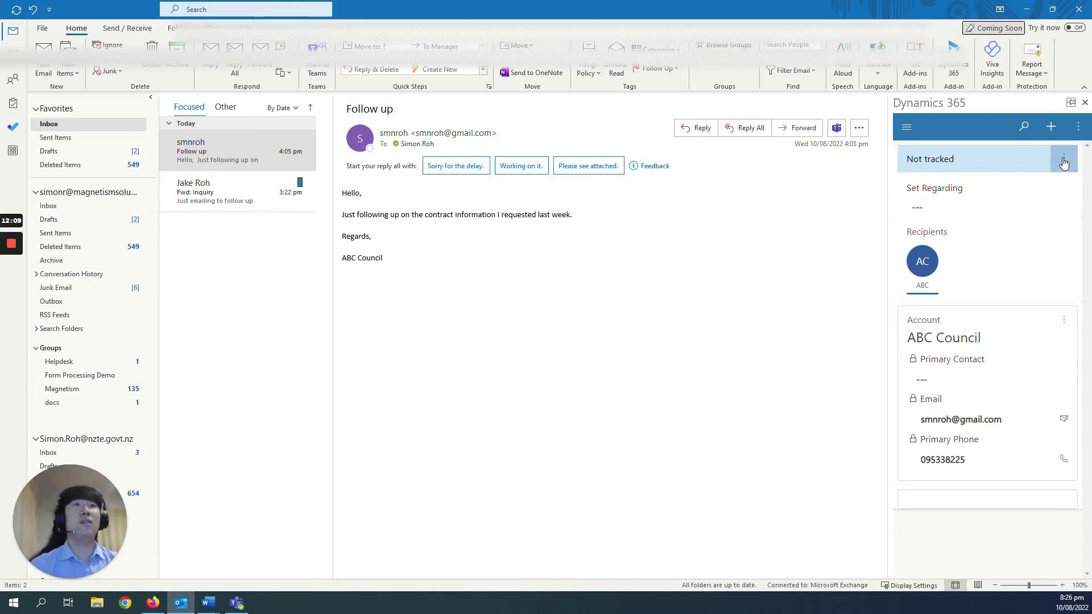
left_click(958, 207)
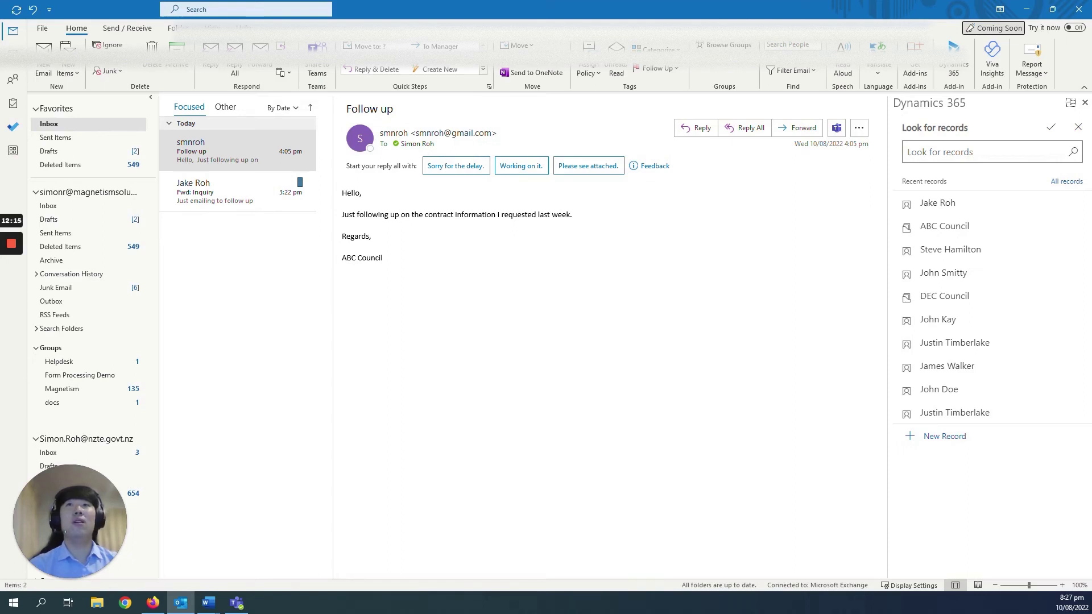
left_click(944, 228)
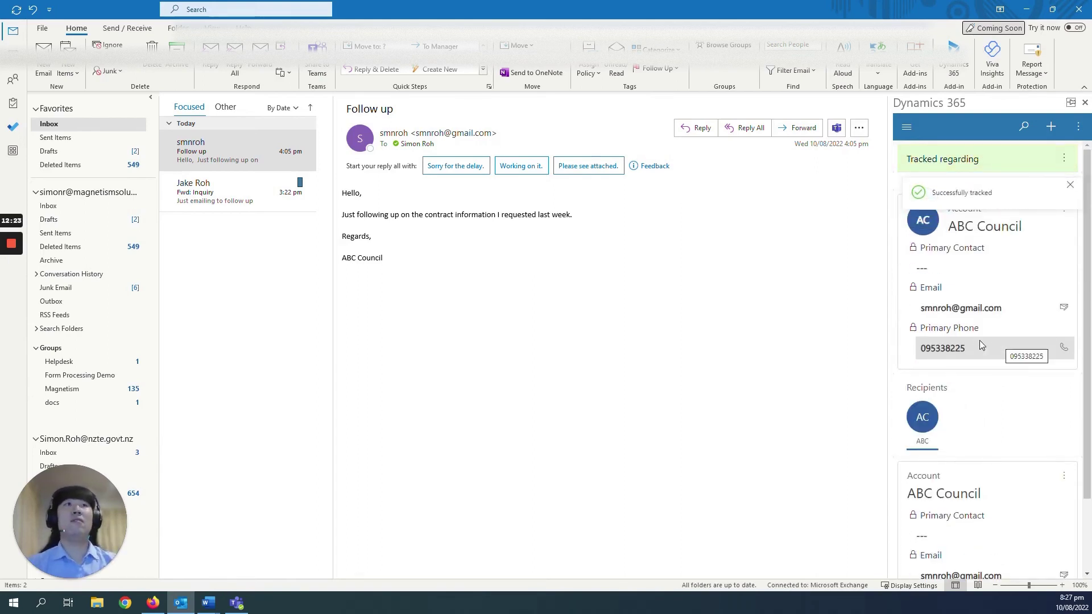
left_click(157, 607)
left_click(64, 210)
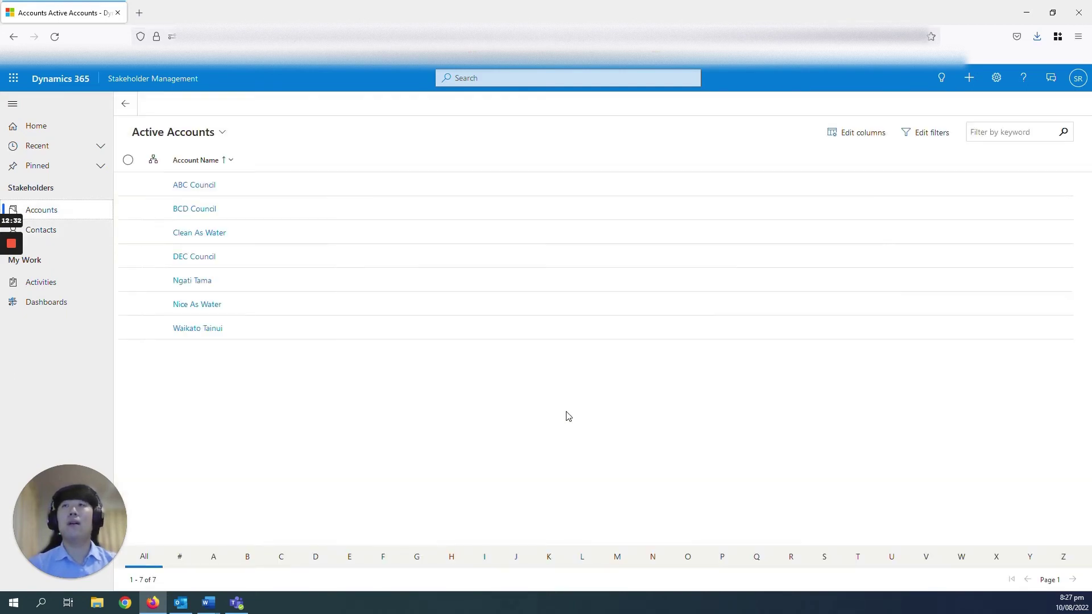
Open the ABC Council account to see the tracked Follow up email on its timeline
left_click(206, 184)
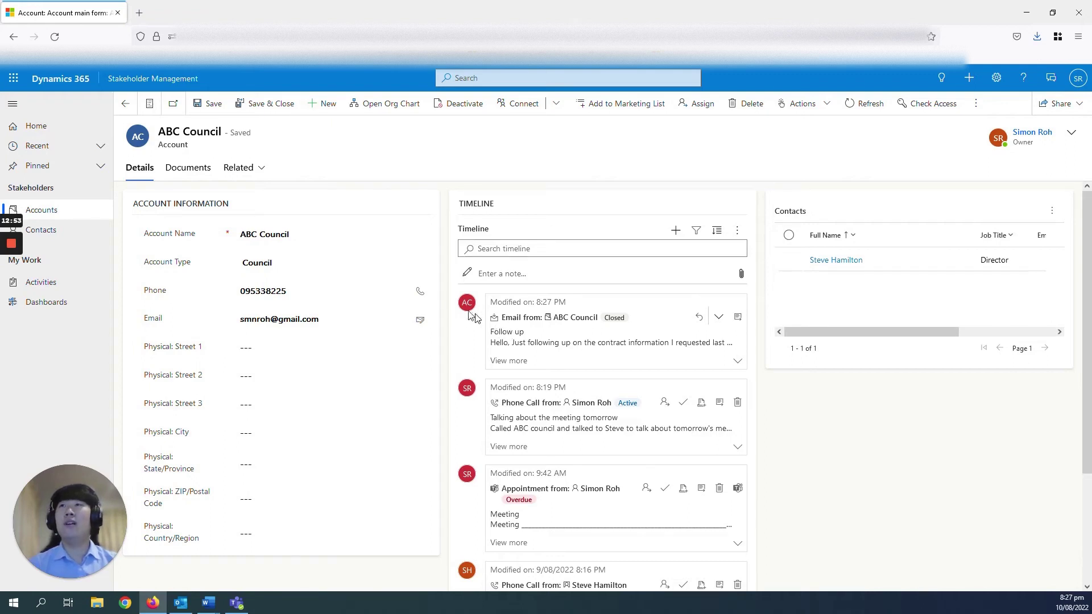
Start a new ABC Council appointment titled 'Go through contract' as a Teams meeting
left_click(675, 228)
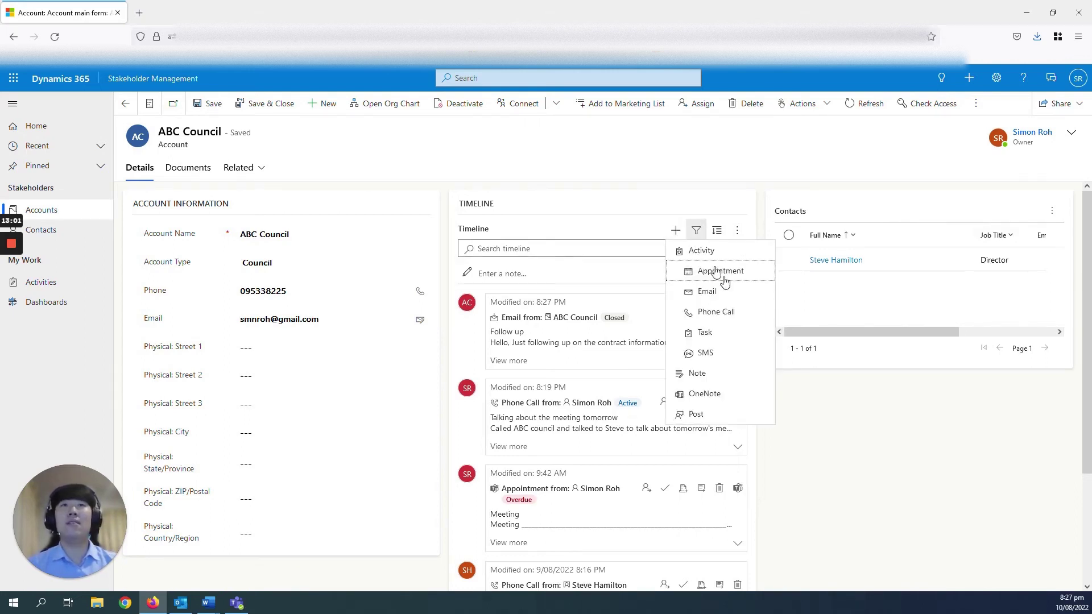
left_click(722, 273)
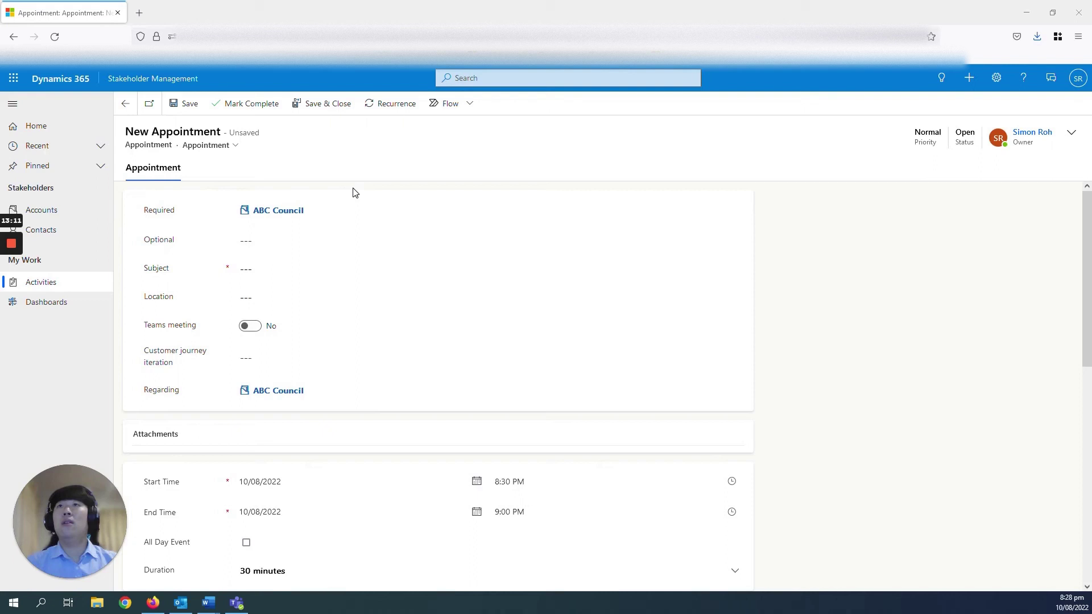
left_click(322, 268)
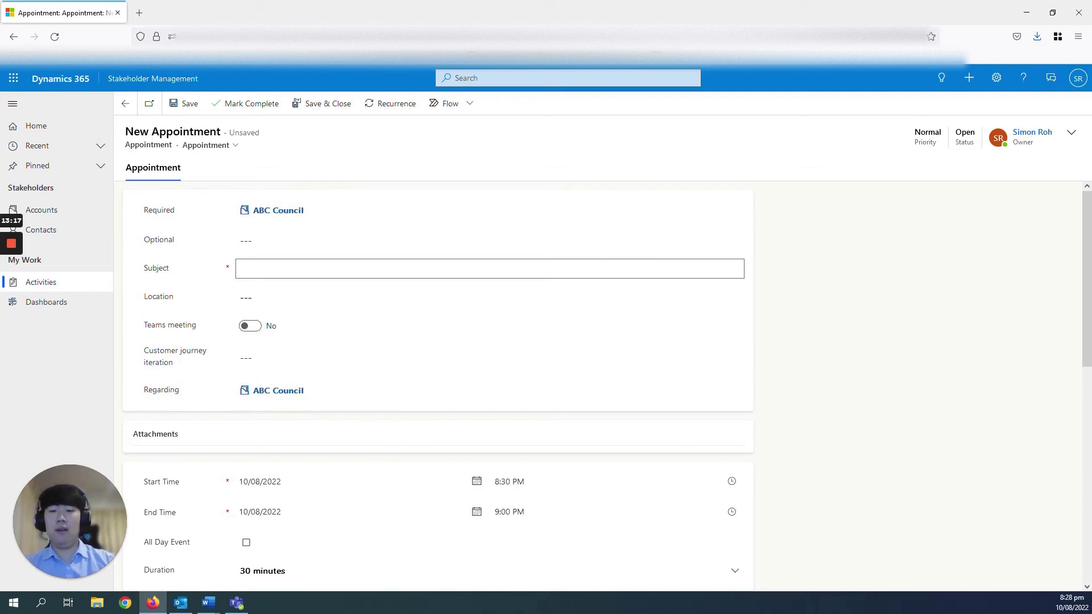
type("Go thro")
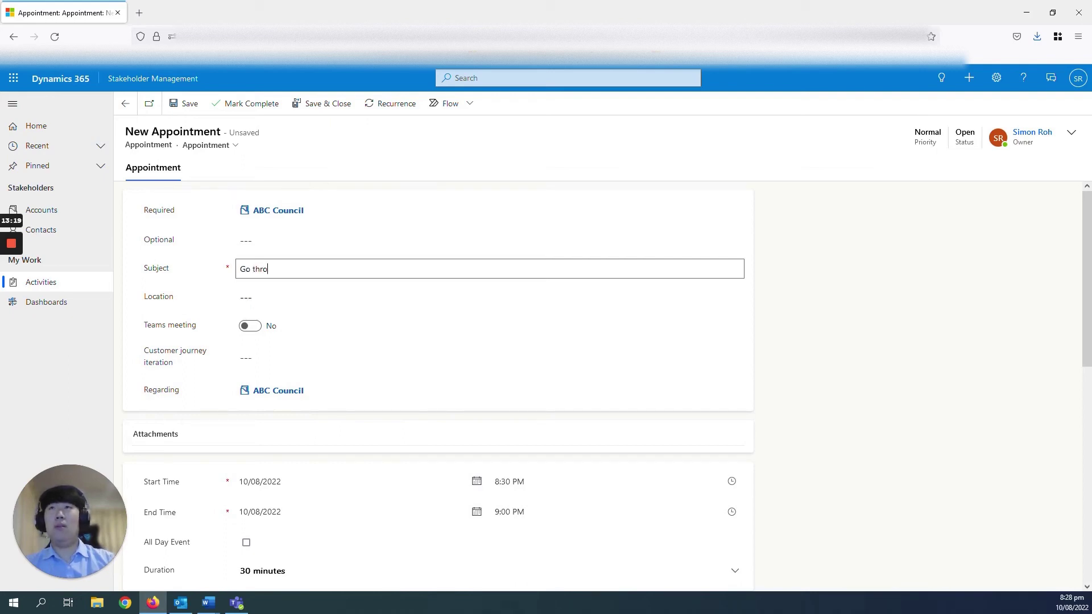
type("ugh contract")
left_click(249, 325)
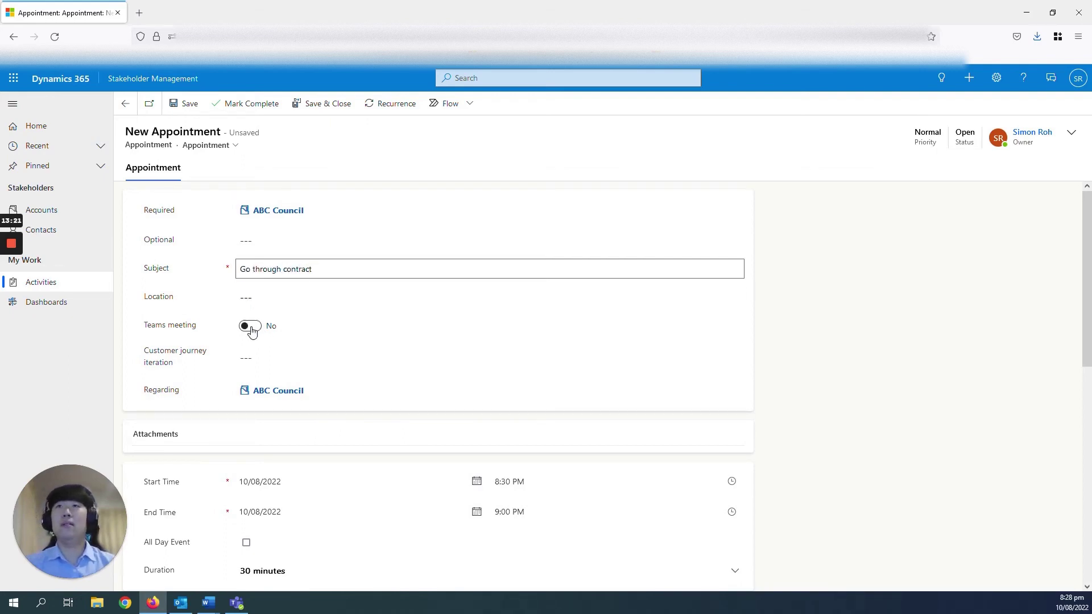
Add a description and save the 8:30–9:00 PM 10/08/2022 appointment
scroll(476, 353, "down", 2)
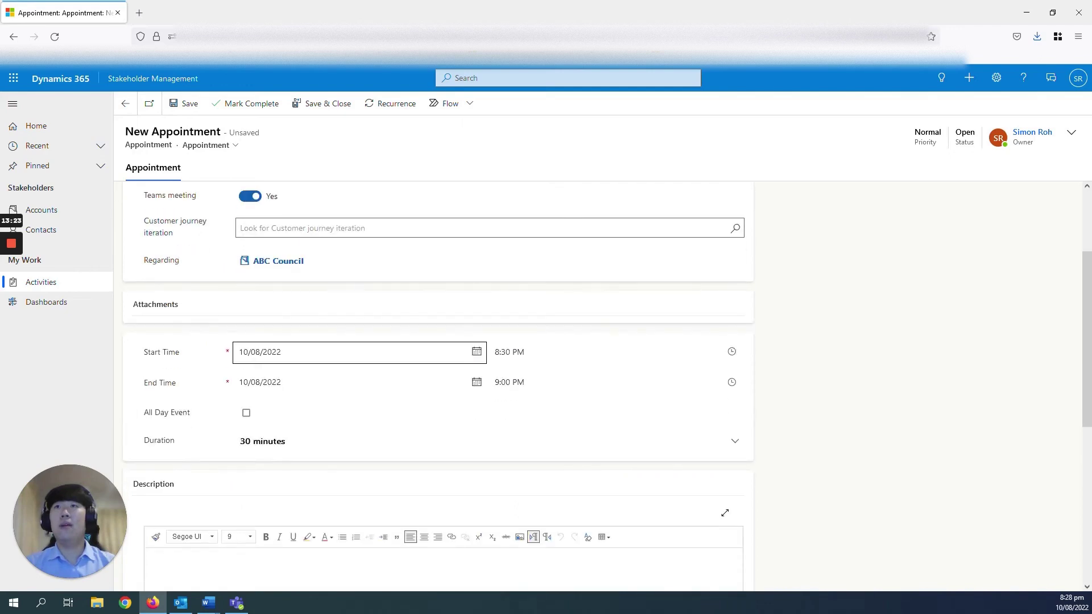
scroll(280, 276, "up", 1)
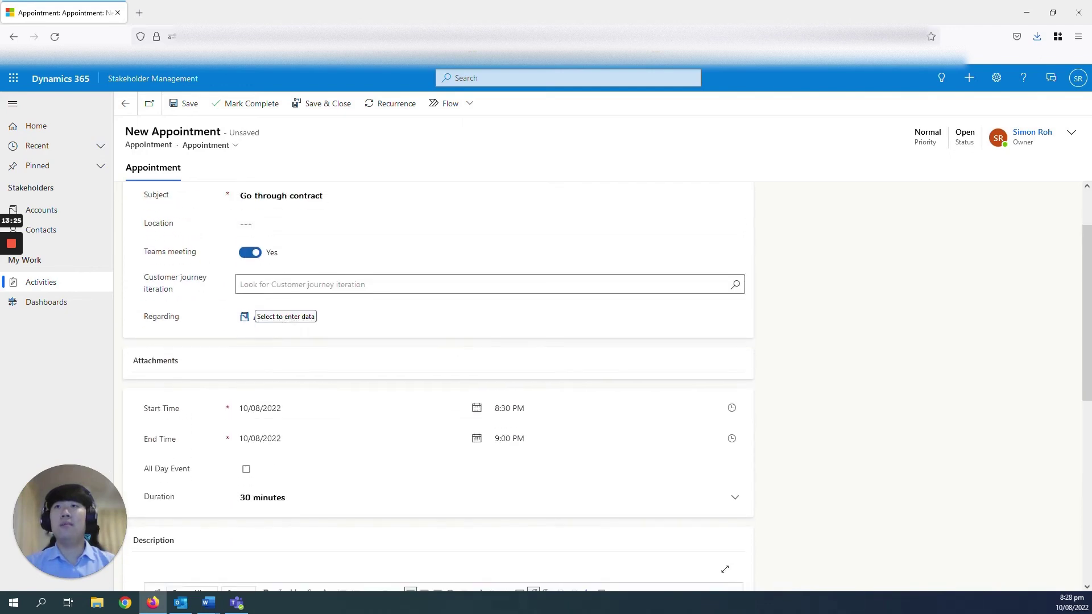
scroll(343, 367, "down", 1)
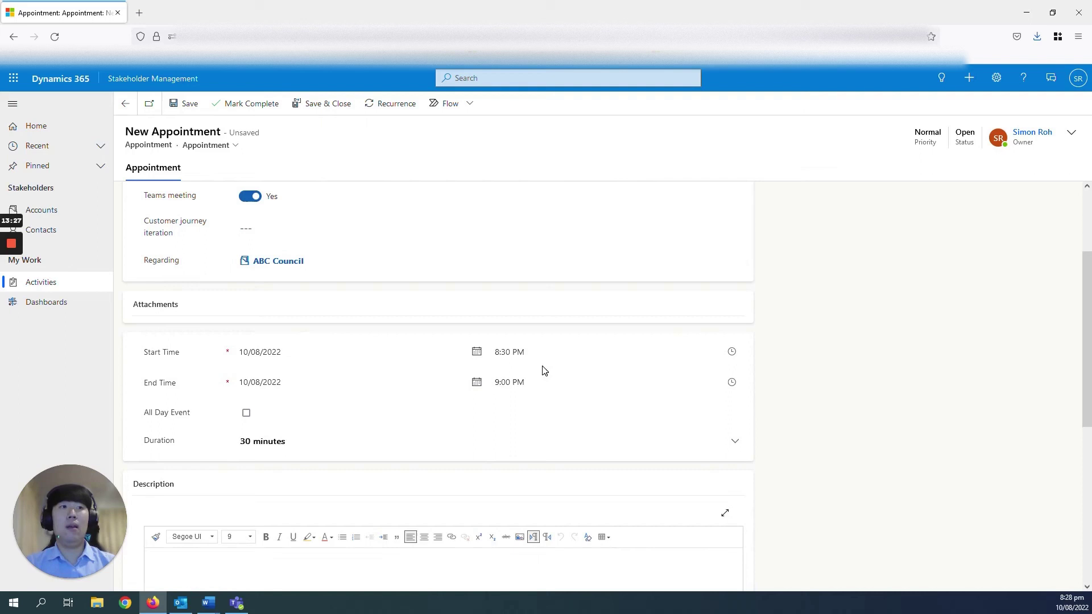
scroll(451, 455, "down", 3)
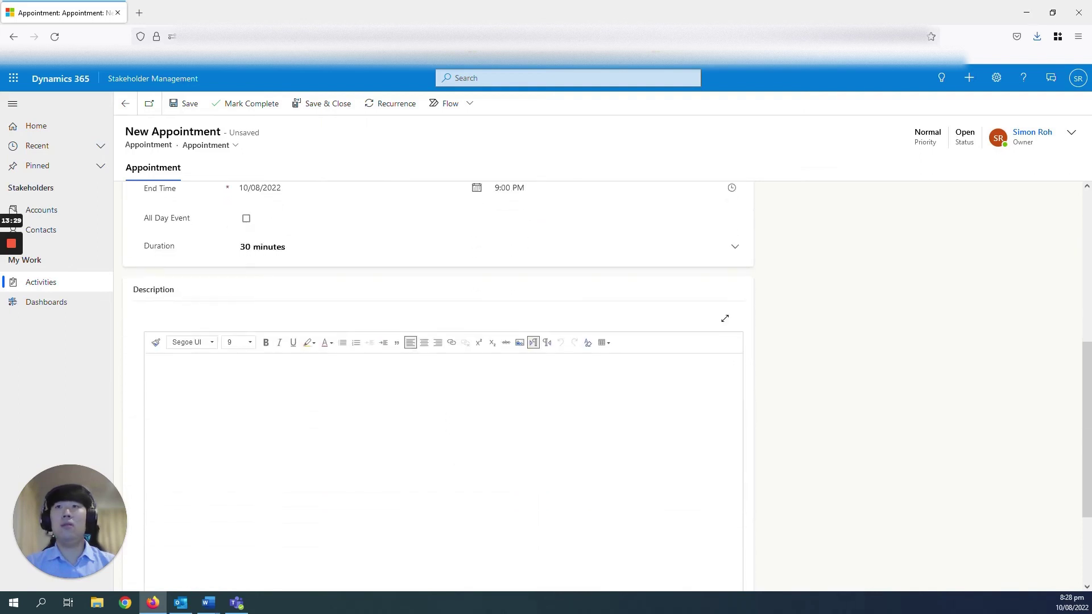
left_click(149, 363)
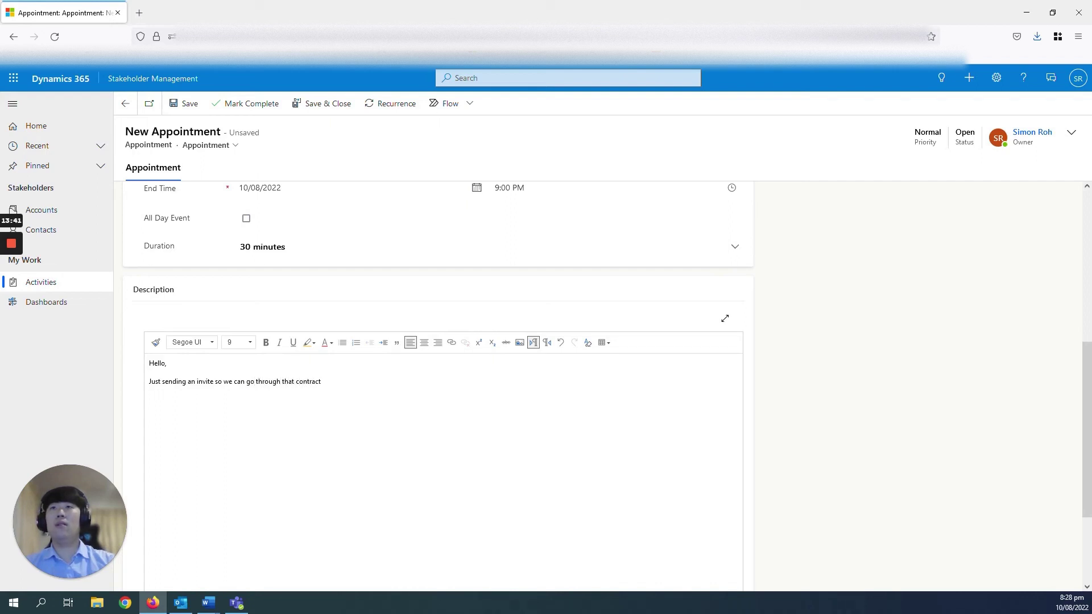
type(".")
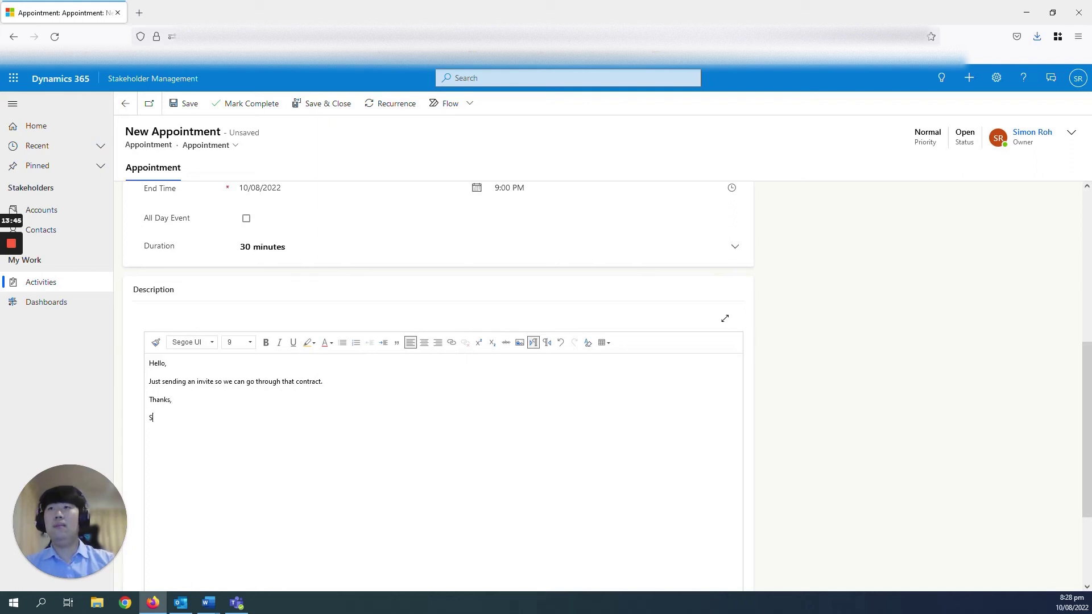
type("imon")
scroll(684, 317, "up", 5)
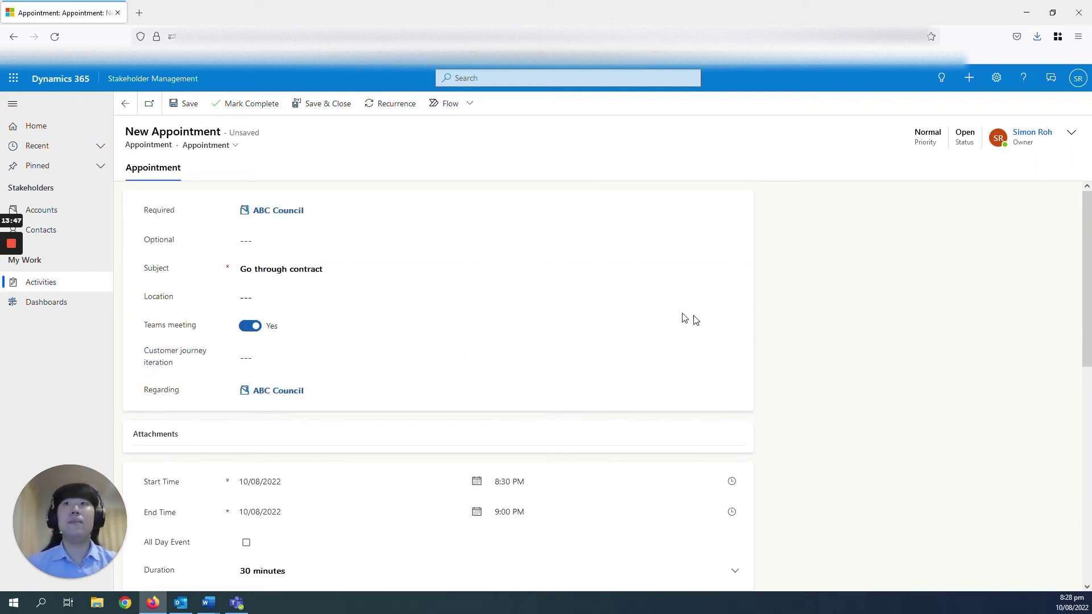
left_click(198, 108)
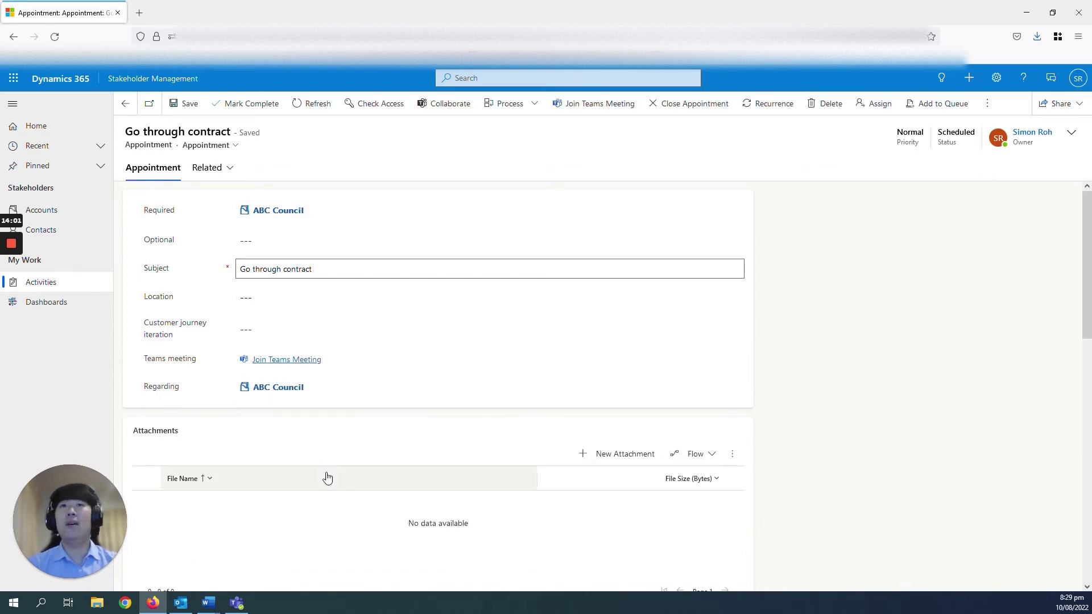
scroll(326, 477, "down", 1)
left_click(180, 602)
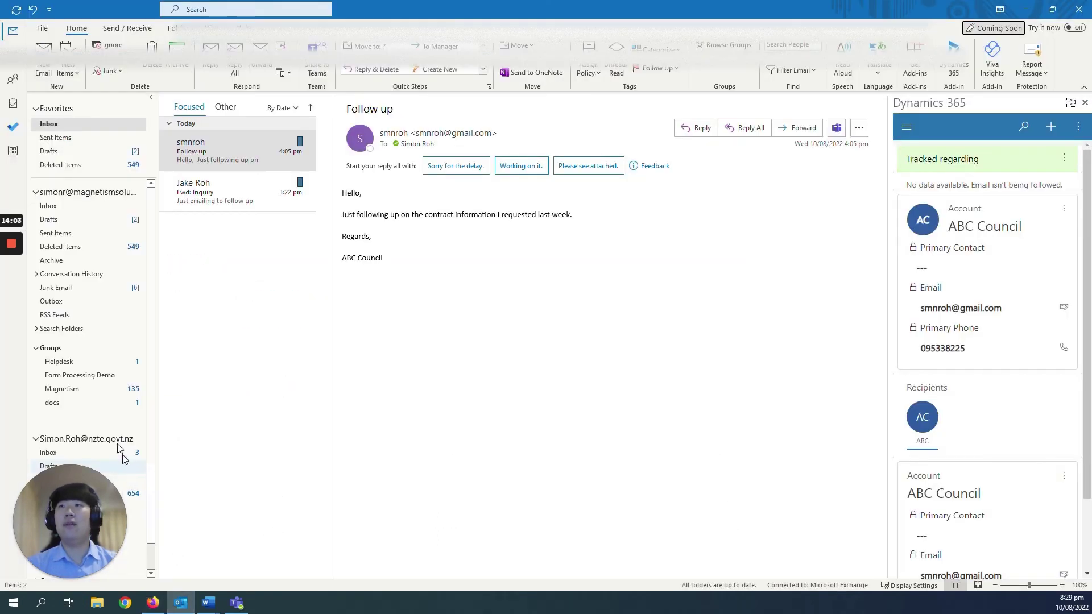
left_click(12, 55)
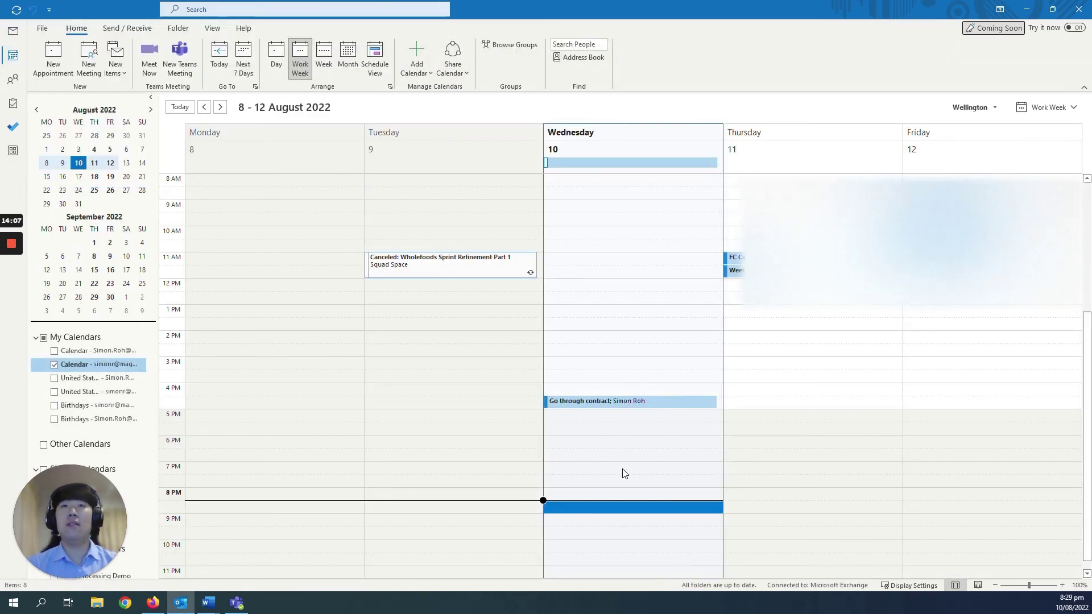
scroll(625, 473, "down", 1)
left_click(605, 504)
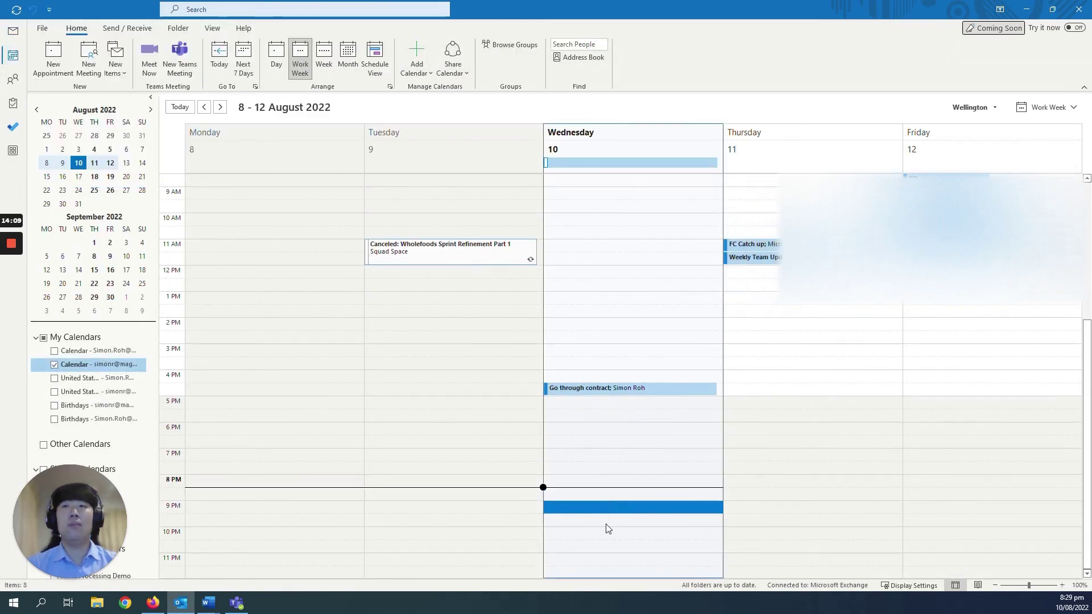
key("ctrl+v")
left_click(602, 493)
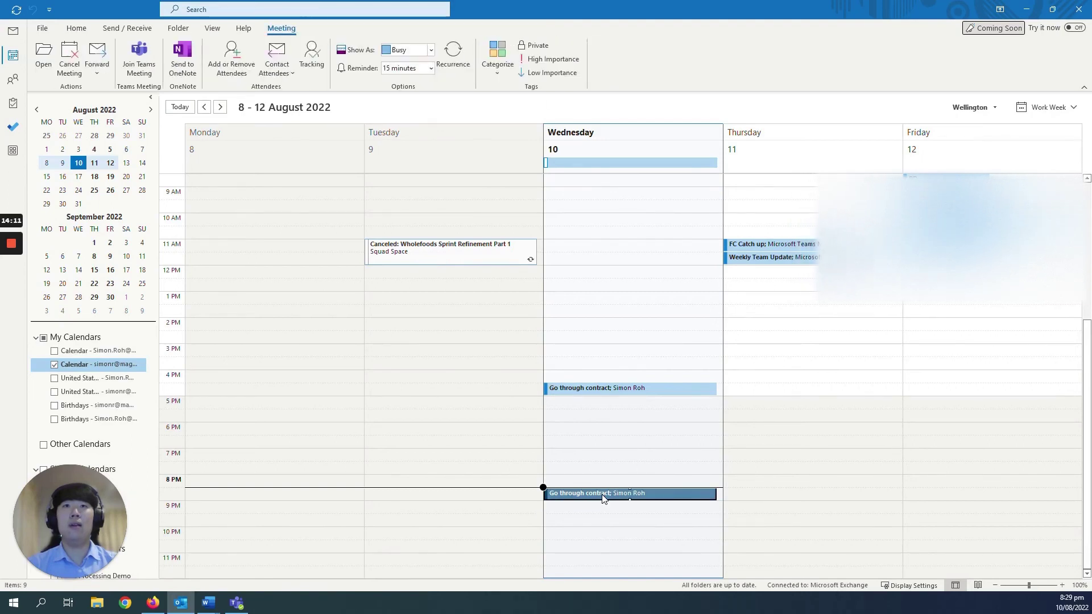
double_click(603, 499)
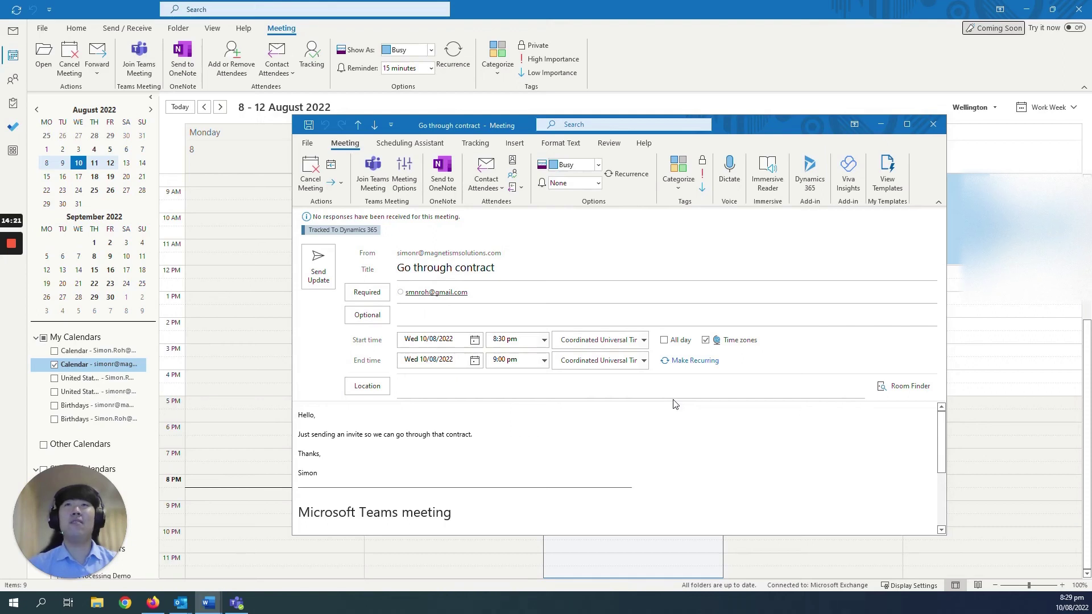
left_click(930, 132)
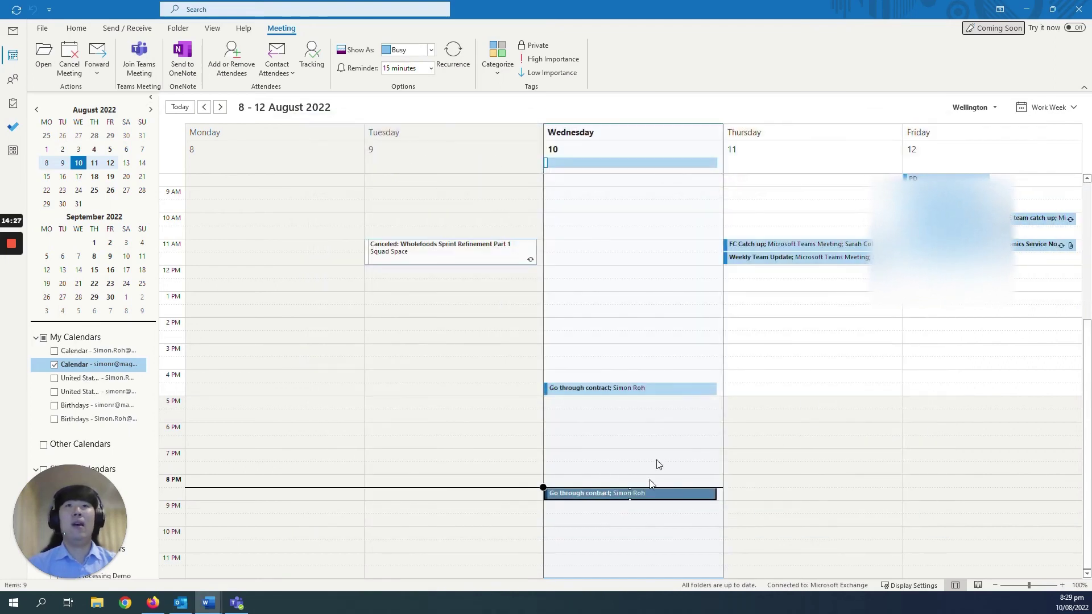
Create a 9 PM Wednesday Teams meeting 'Go through contract' with the client as required attendee
double_click(639, 515)
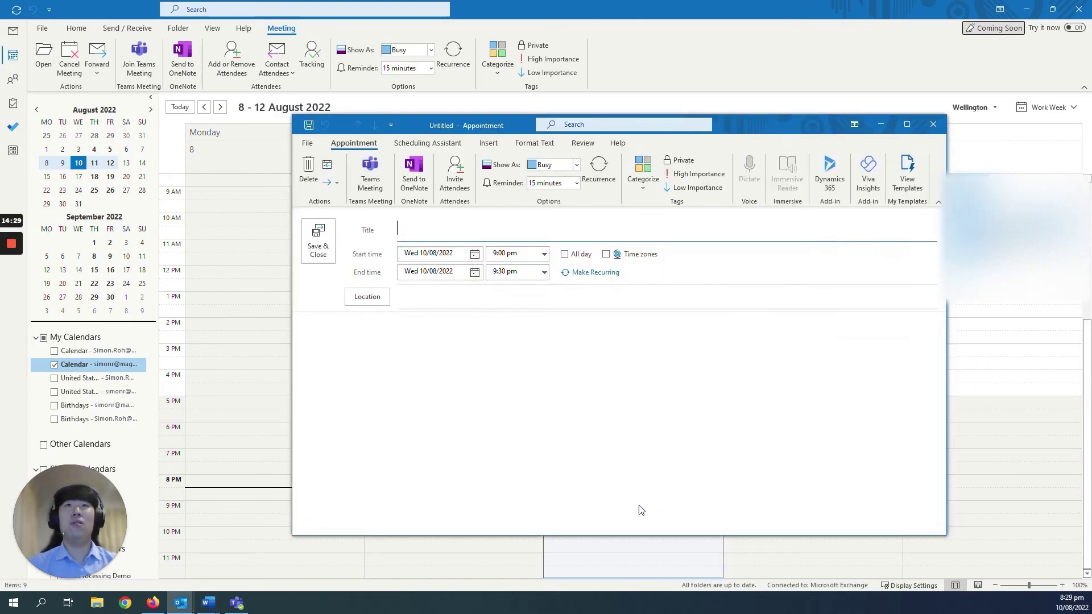
left_click(376, 177)
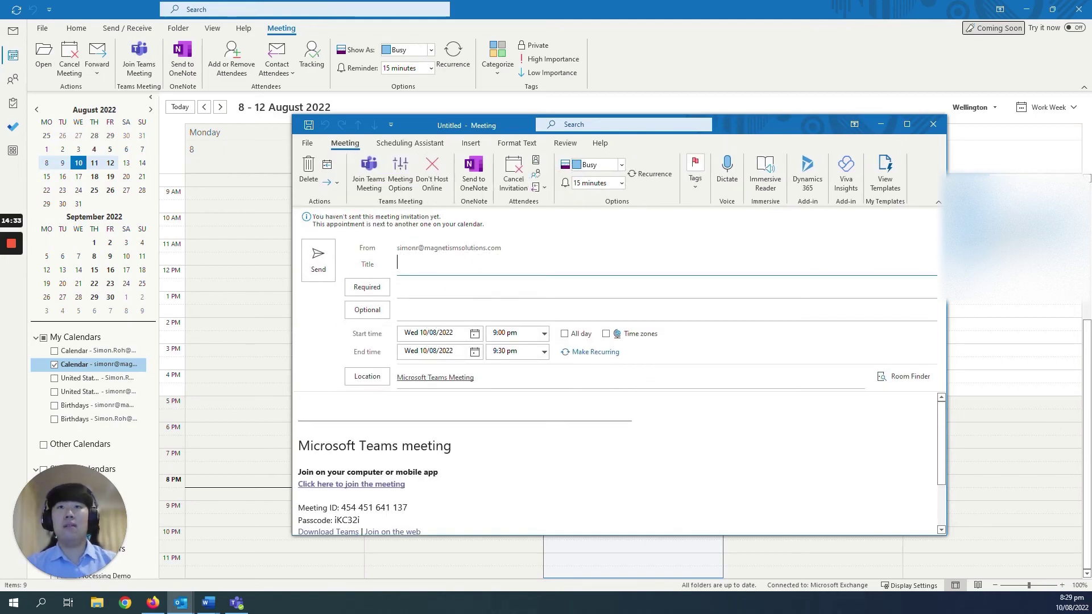
type("Go through ")
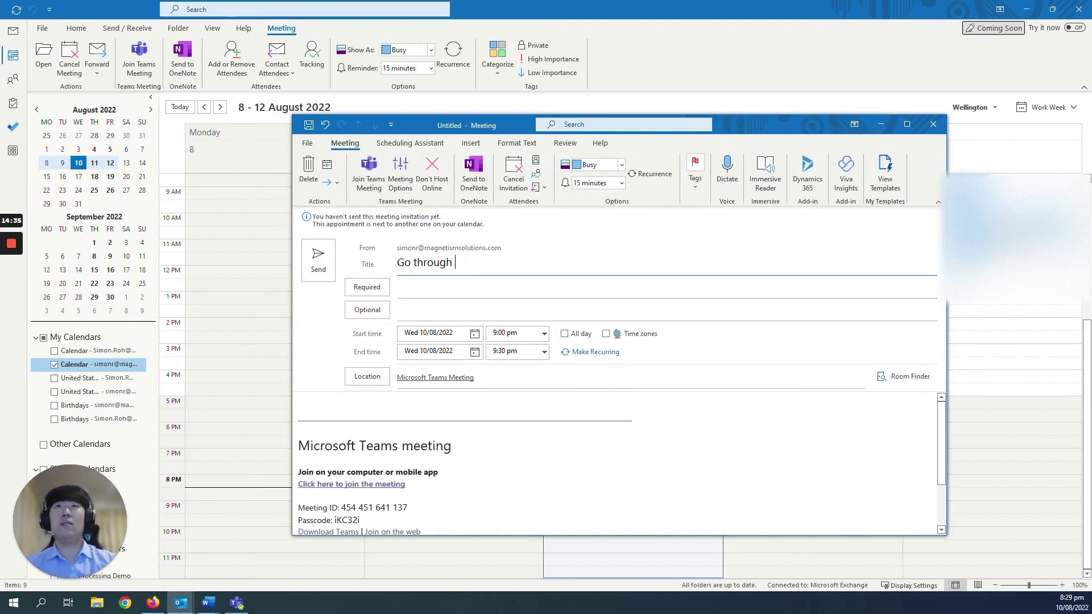
type("contract")
key("Tab")
type("smn")
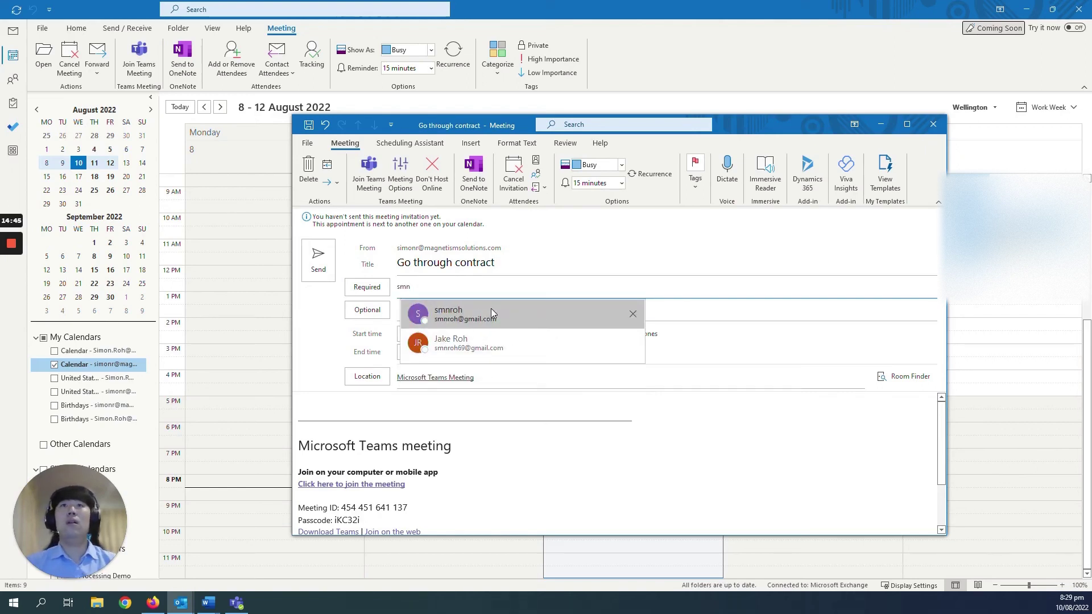
left_click(490, 310)
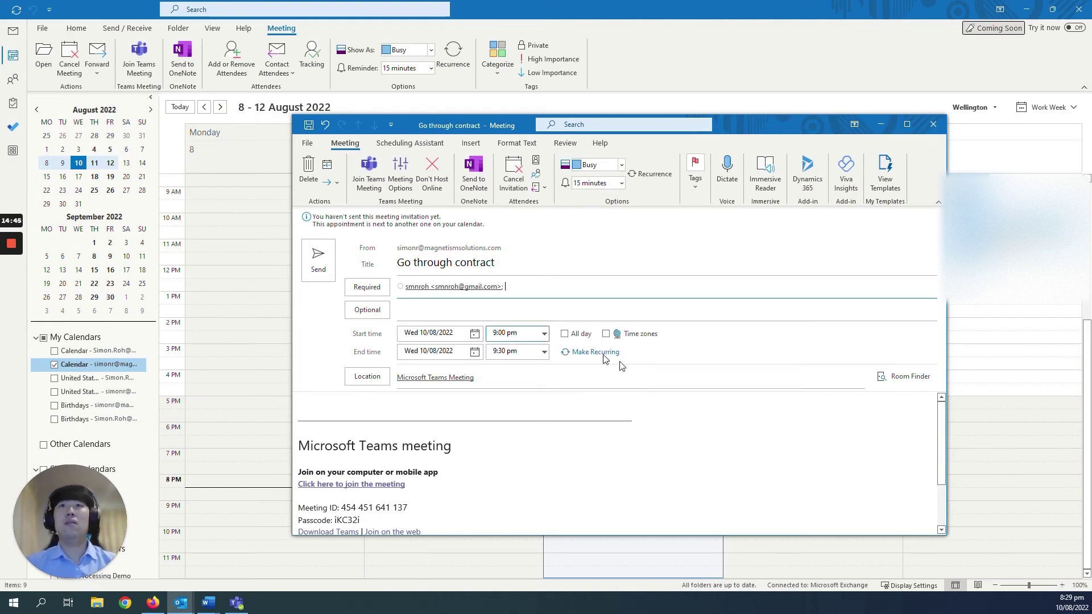
left_click(603, 378)
left_click(654, 417)
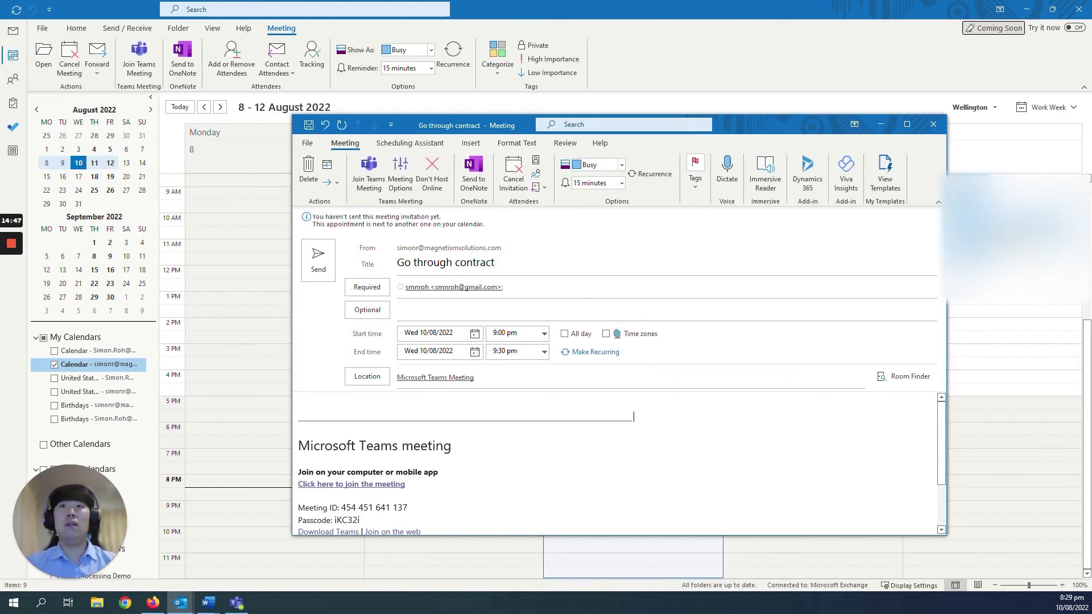
Track the meeting to Dynamics 365 regarding ABC Council
left_click(814, 180)
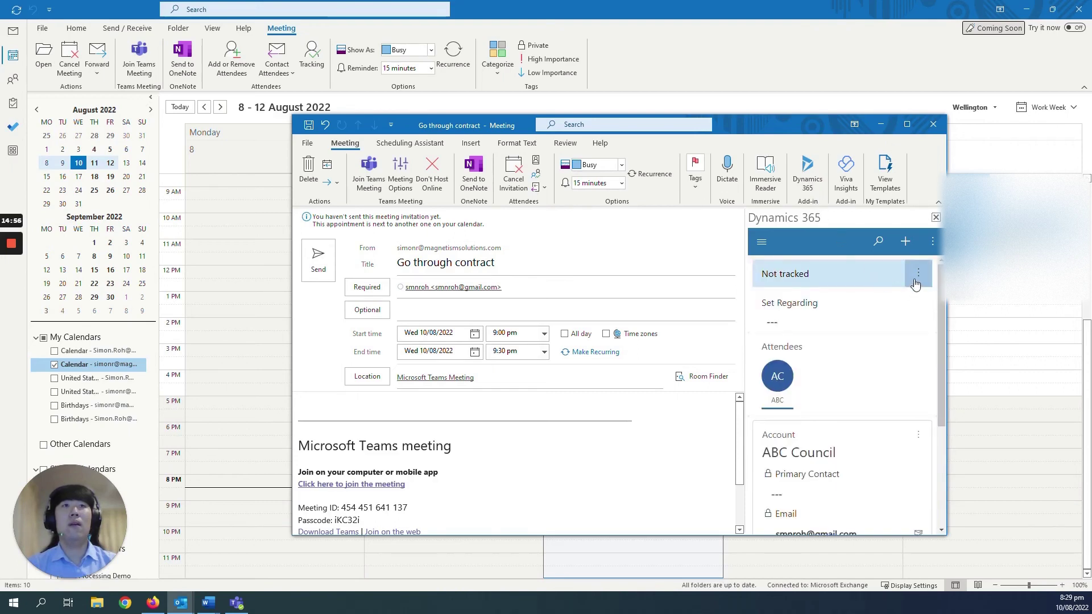
left_click(916, 275)
left_click(917, 276)
left_click(816, 319)
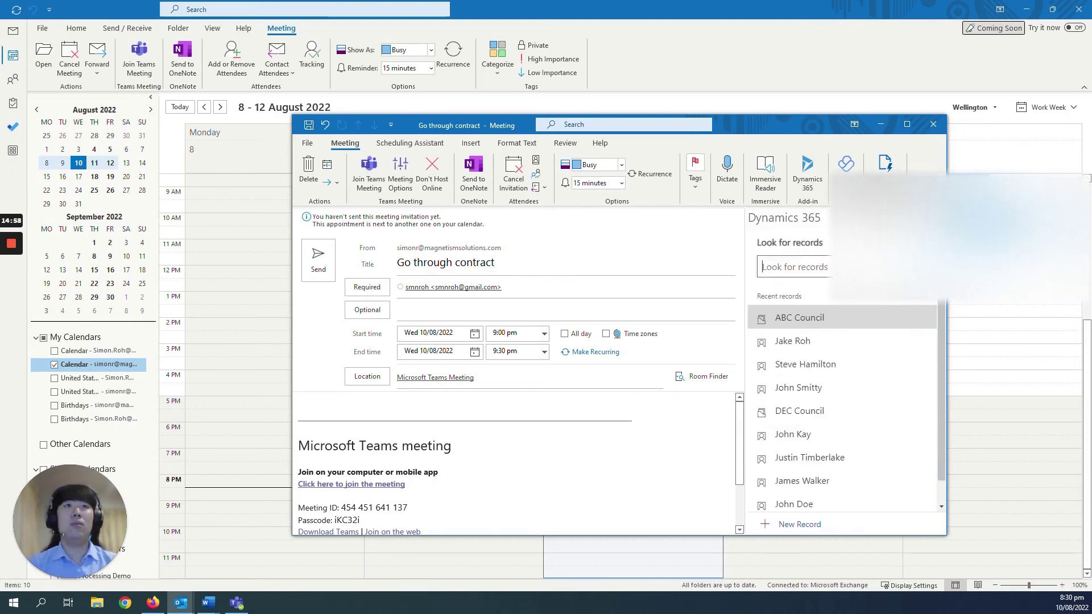
left_click(818, 317)
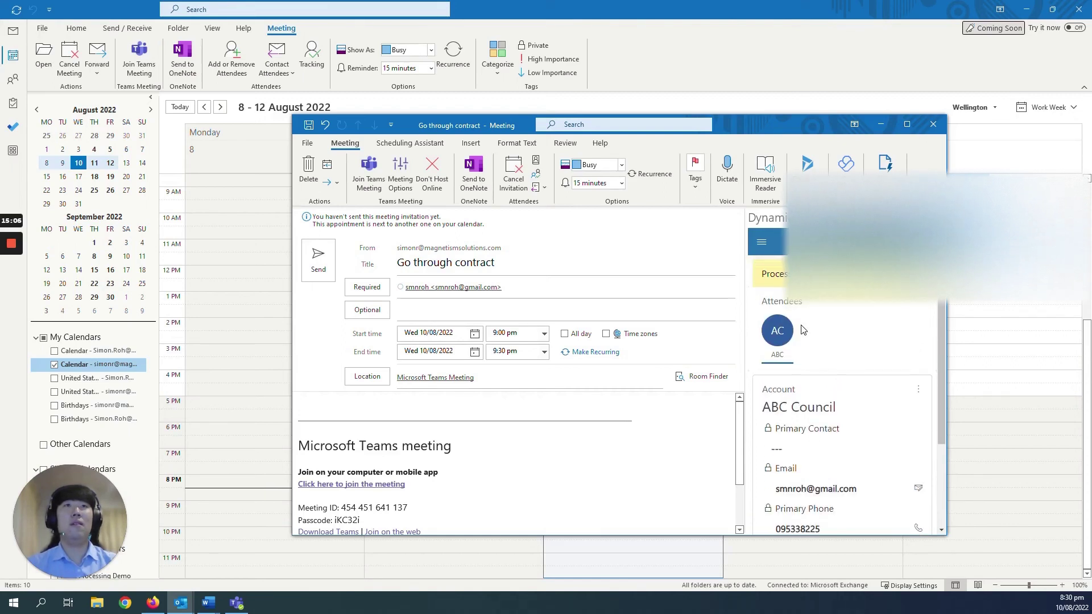
Send the meeting invitation and return to the ABC Council account timeline in Dynamics 365
left_click(318, 272)
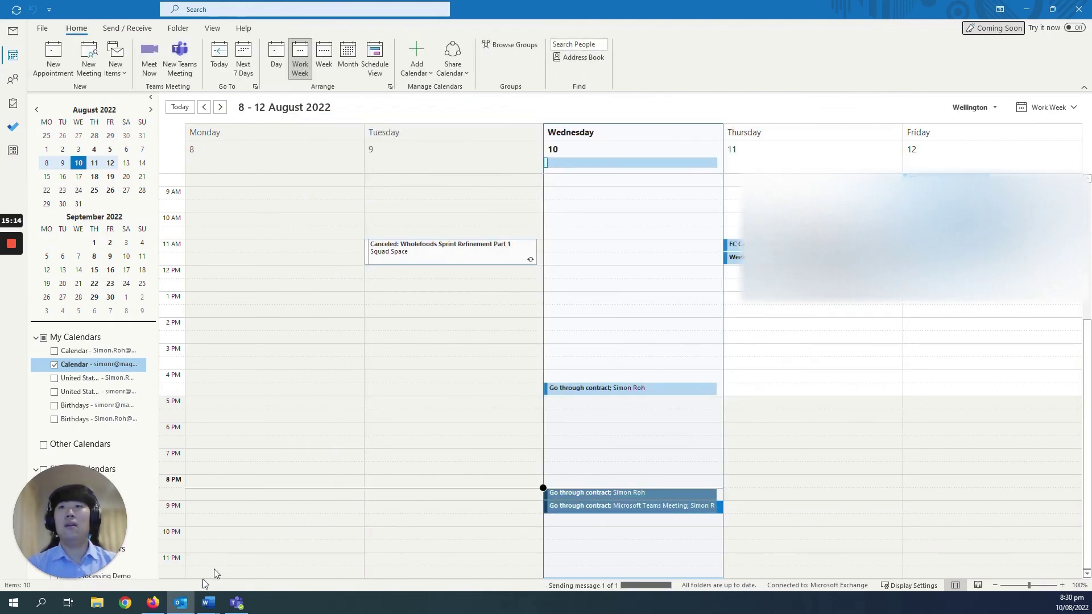
left_click(153, 606)
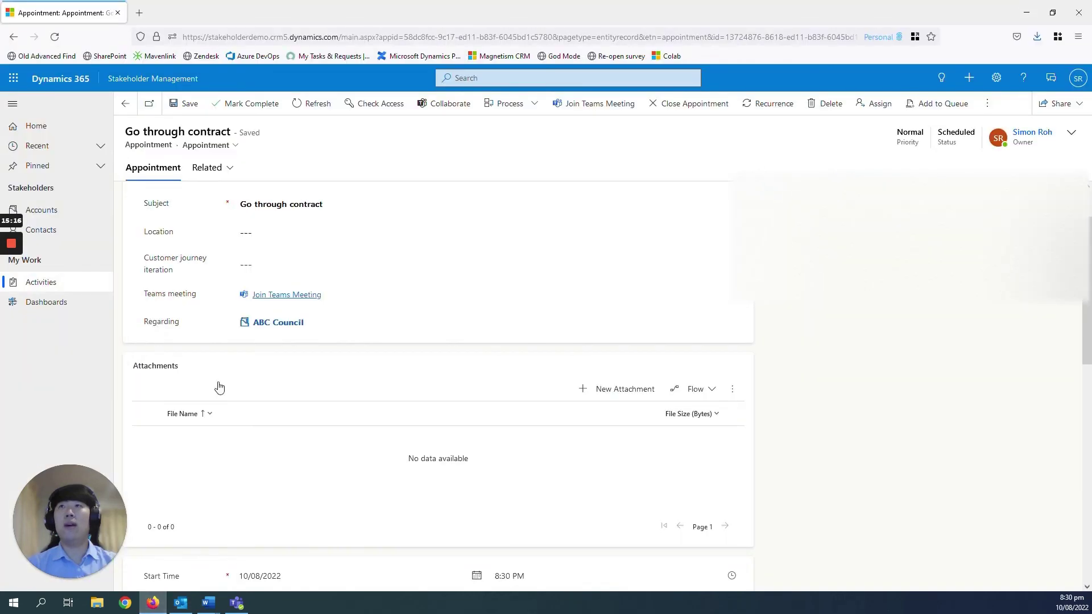
left_click(125, 104)
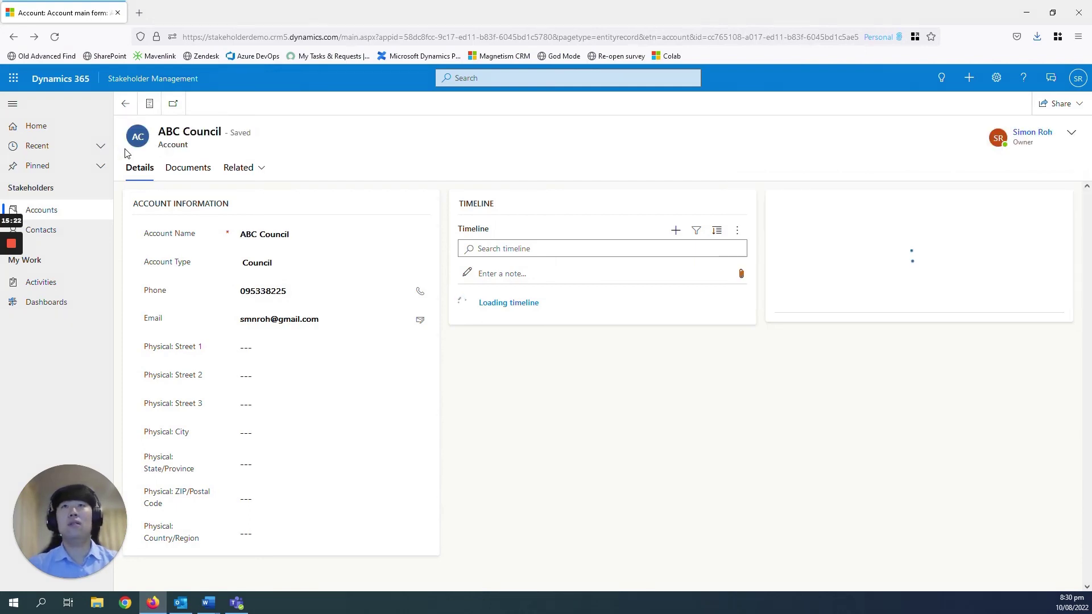
left_click(333, 232)
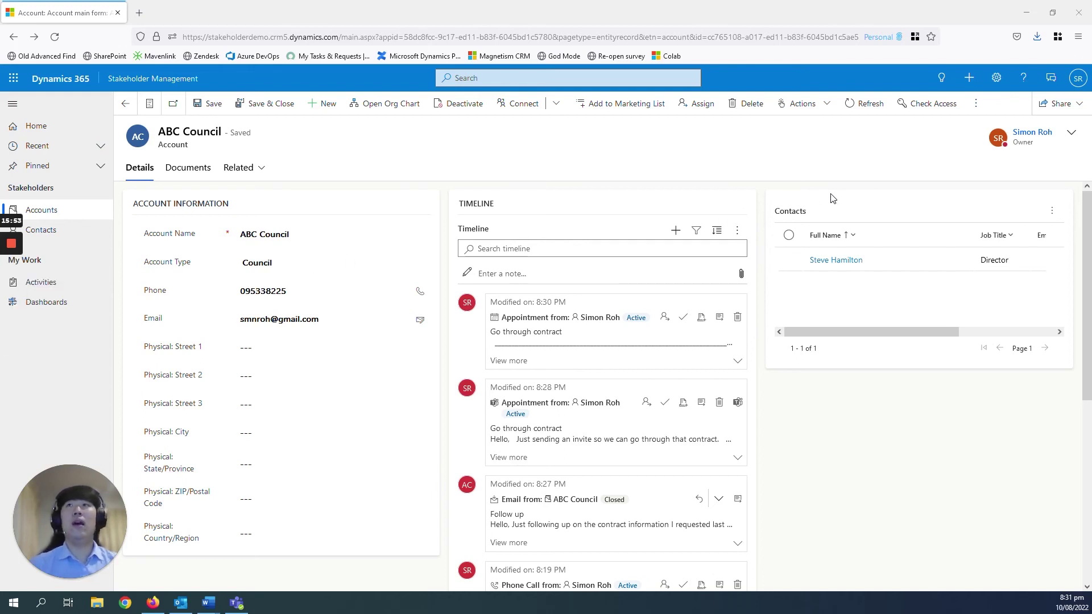
left_click(997, 85)
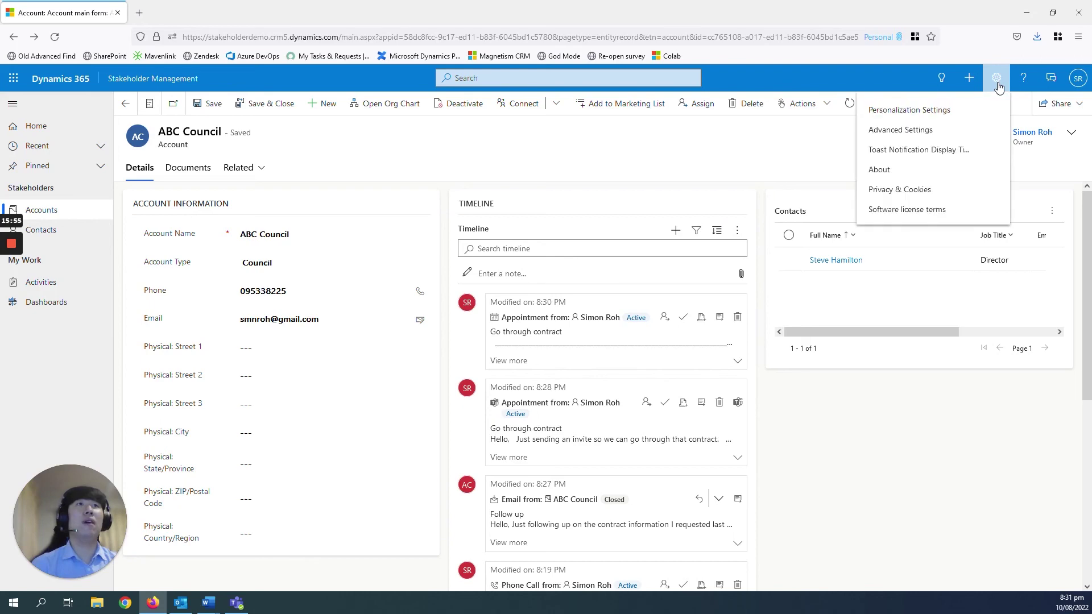
left_click(936, 114)
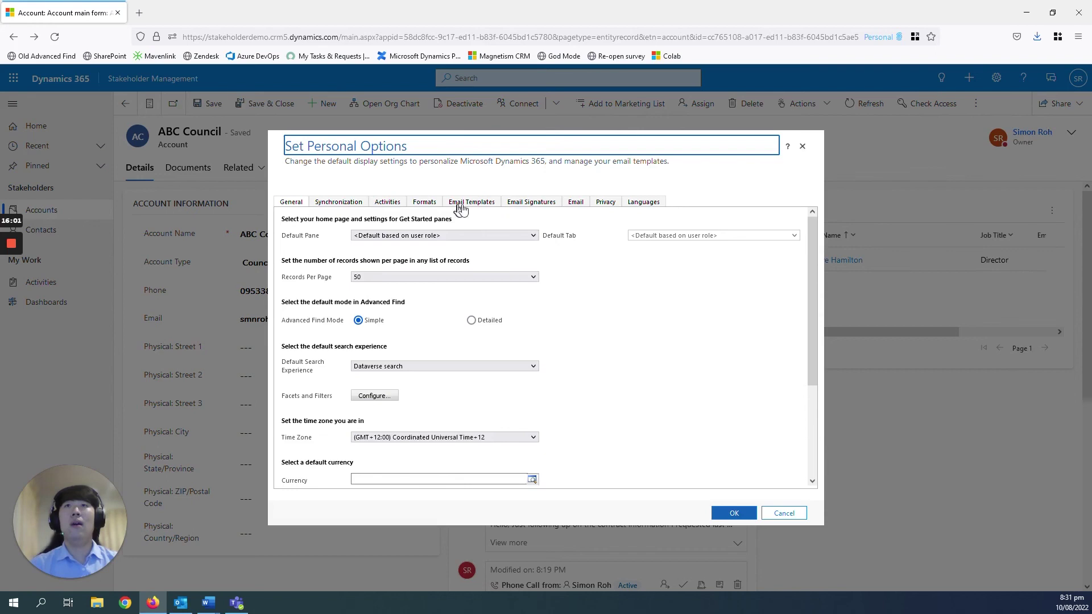
left_click(579, 208)
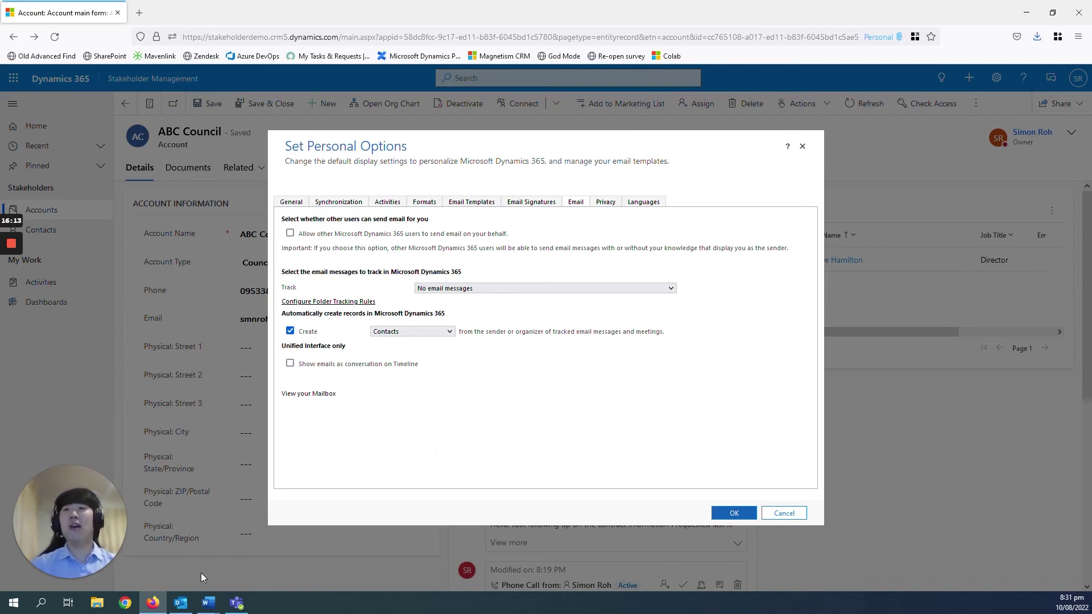
left_click(491, 290)
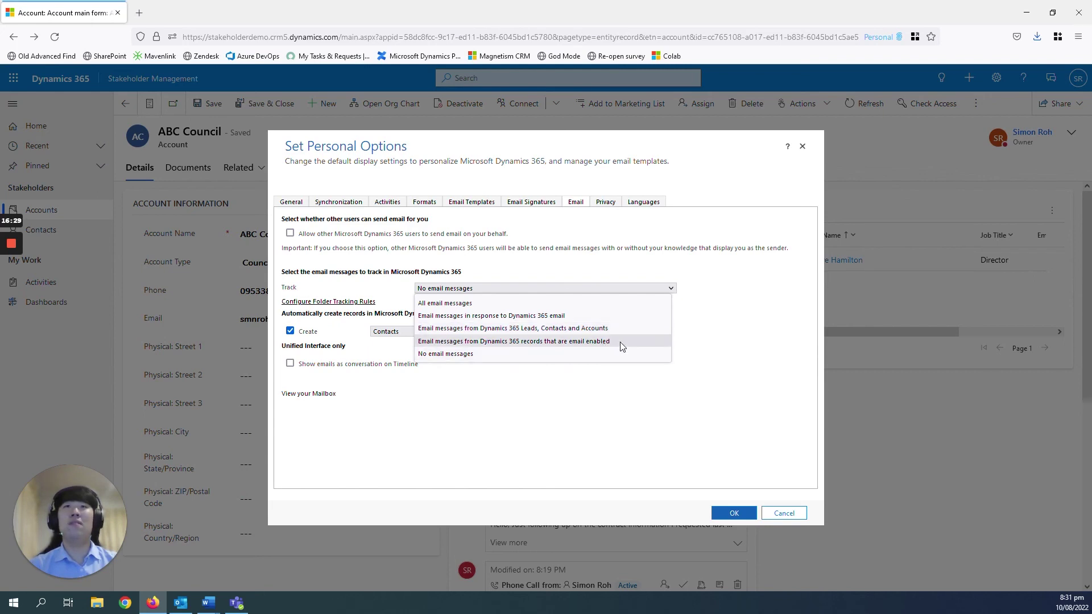
left_click(542, 405)
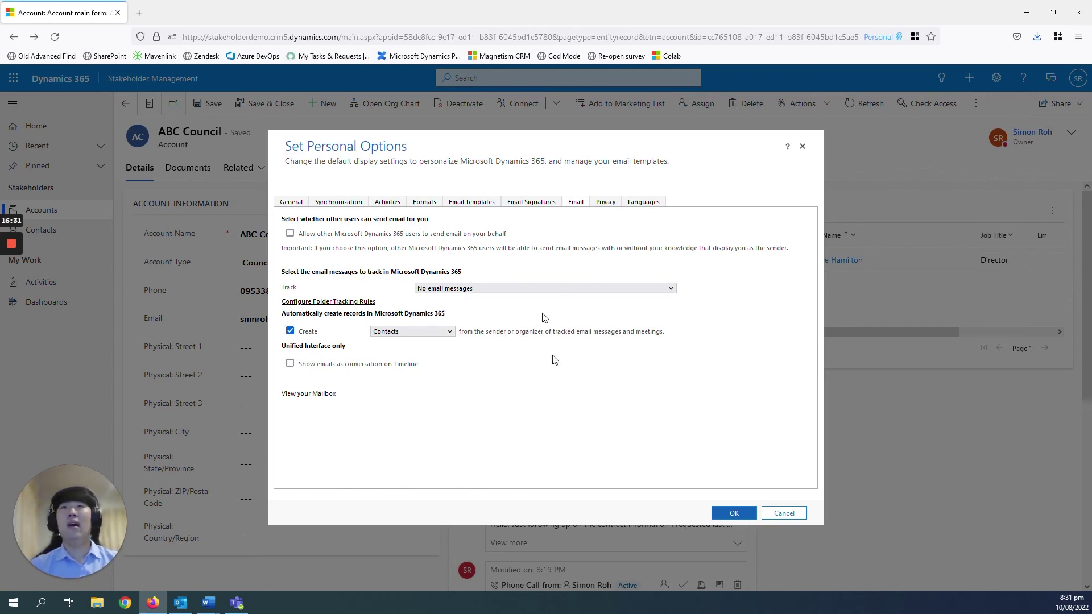
left_click(491, 291)
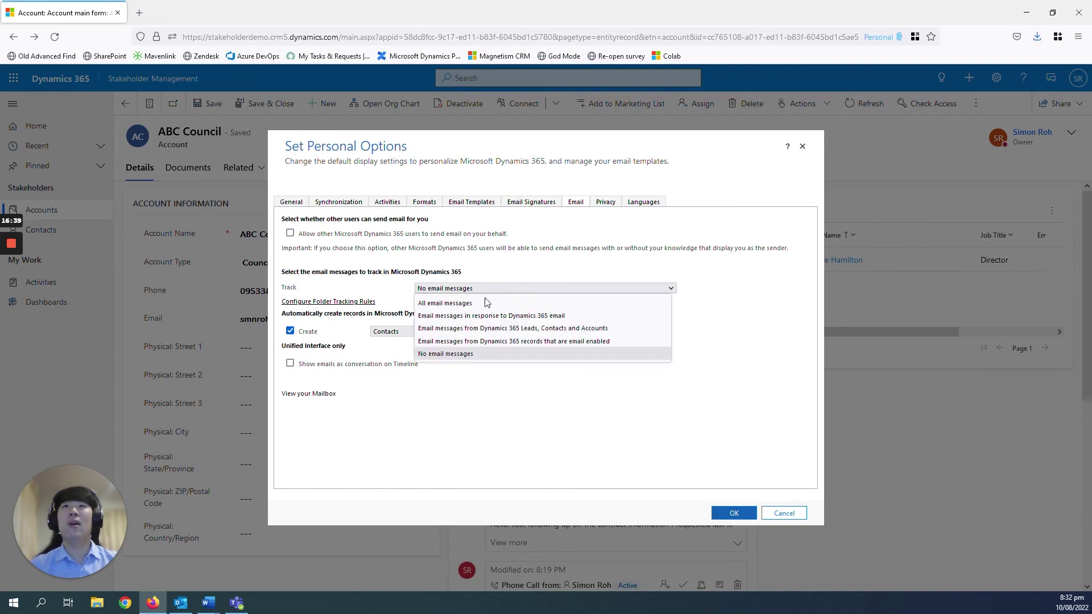
left_click(566, 286)
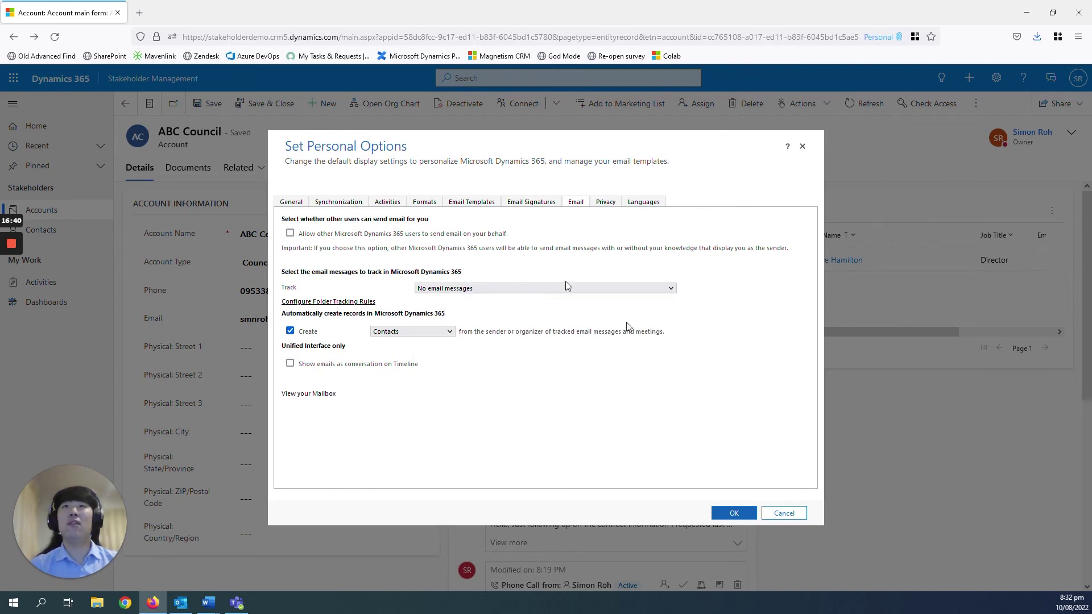
left_click(785, 512)
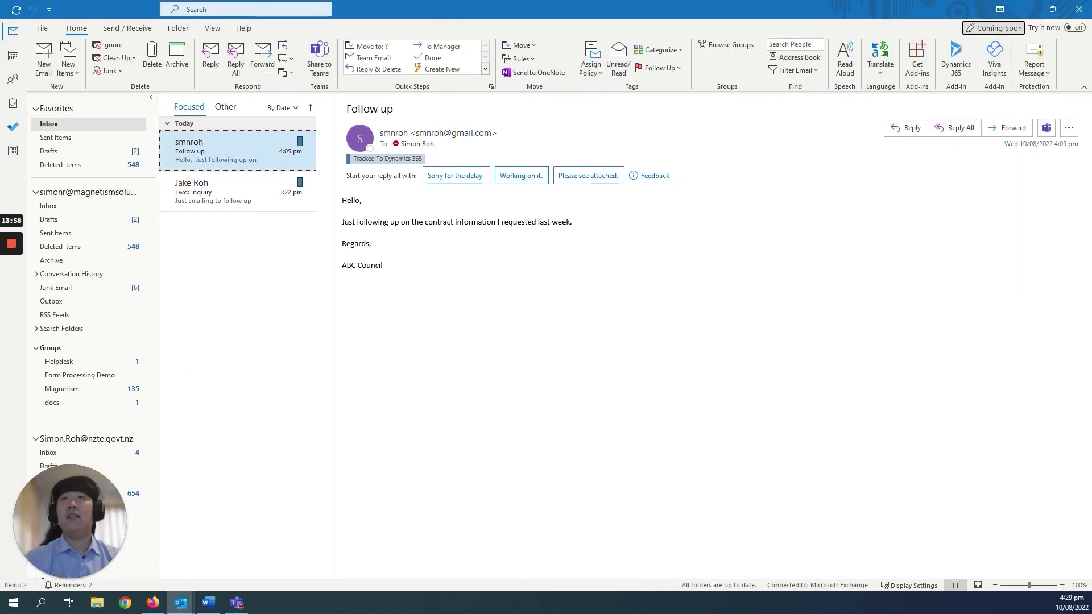
Bring up the browser showing the 'Go through contract' appointment record
left_click(152, 602)
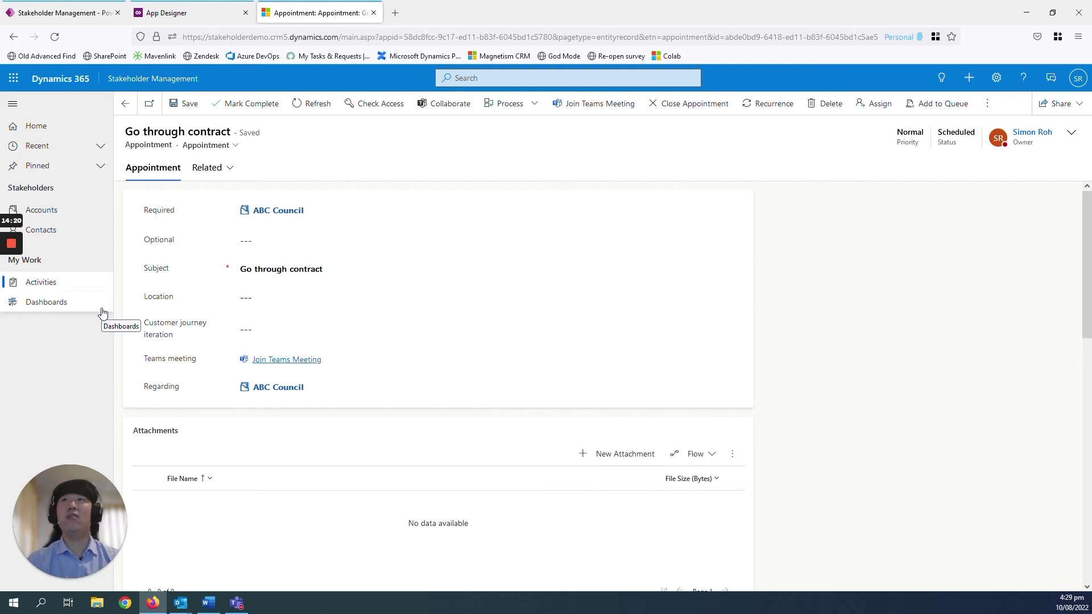
Open the Dashboard Example to review activities by type and the five open activities
left_click(61, 310)
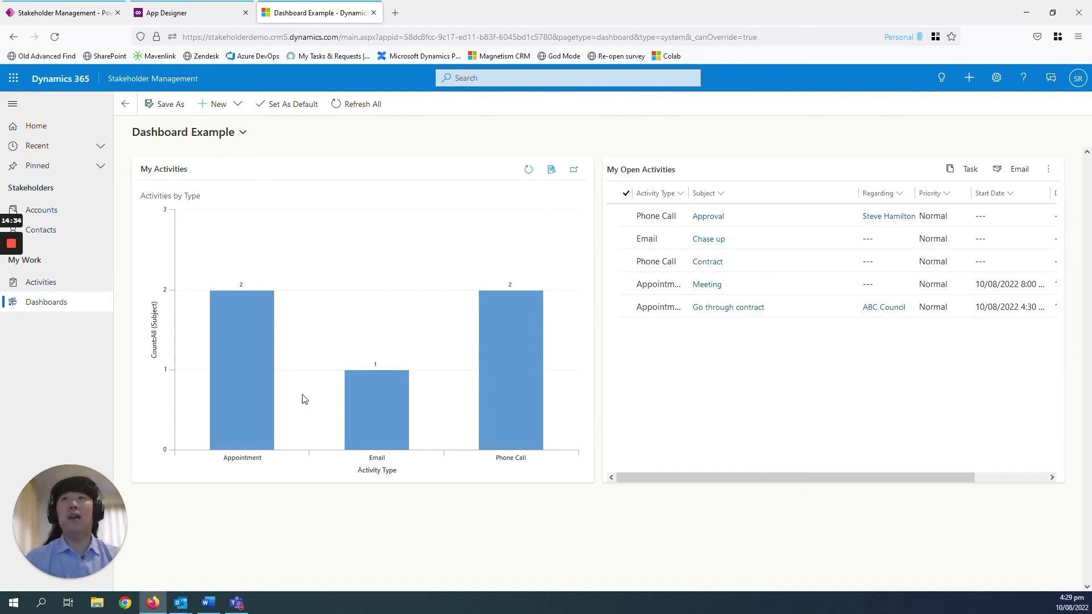
mouse_move(540, 322)
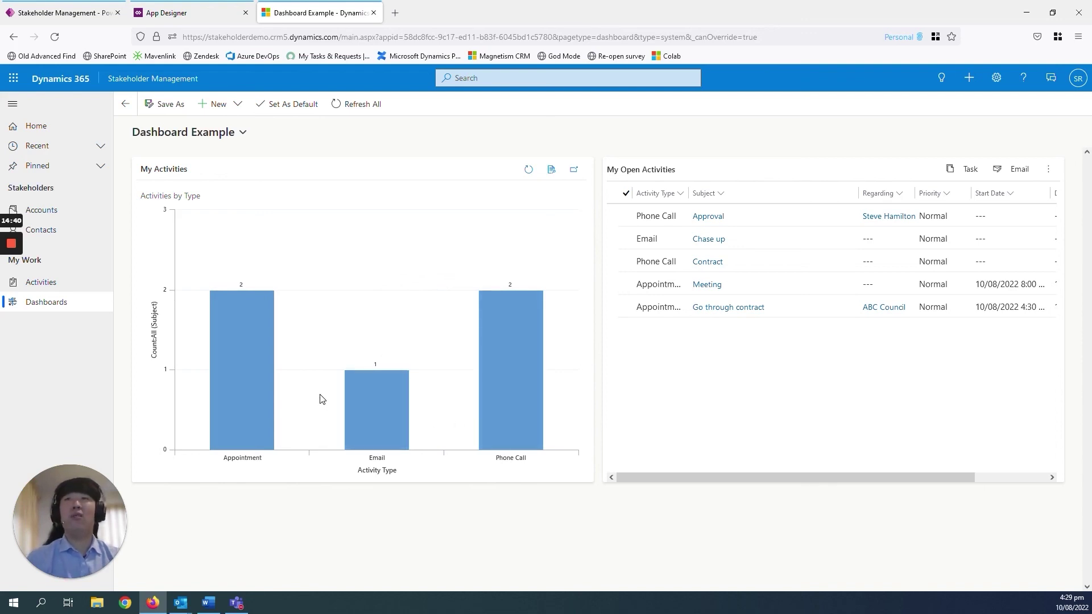
mouse_move(493, 390)
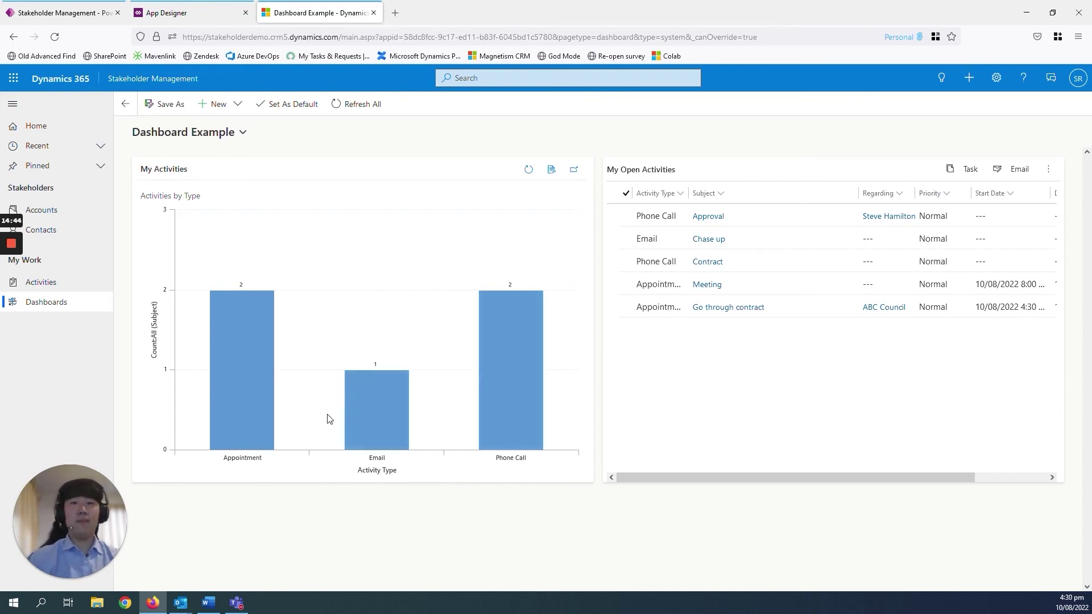
mouse_move(357, 427)
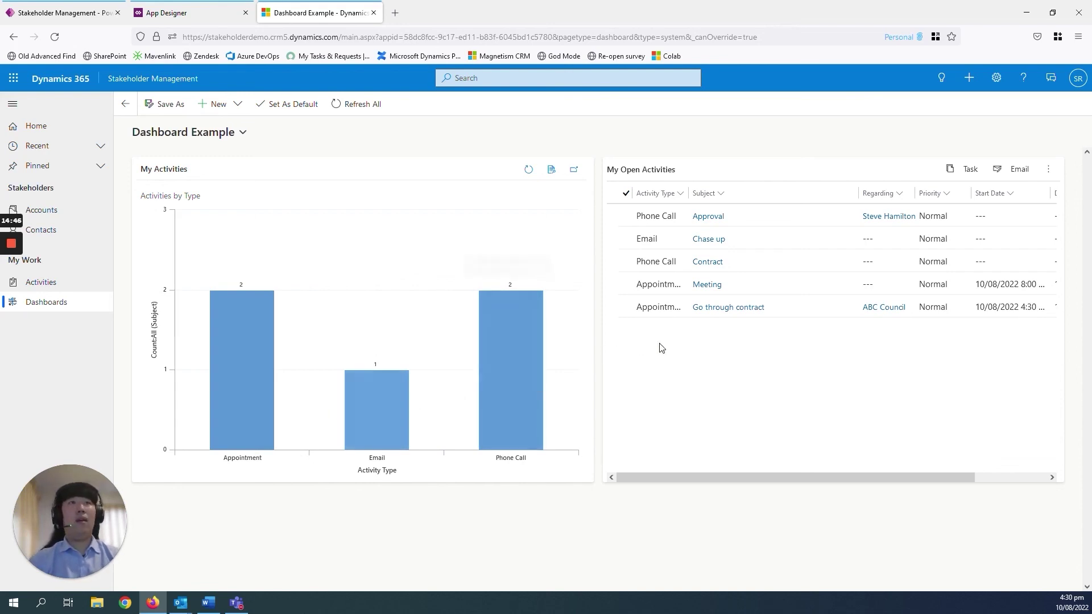